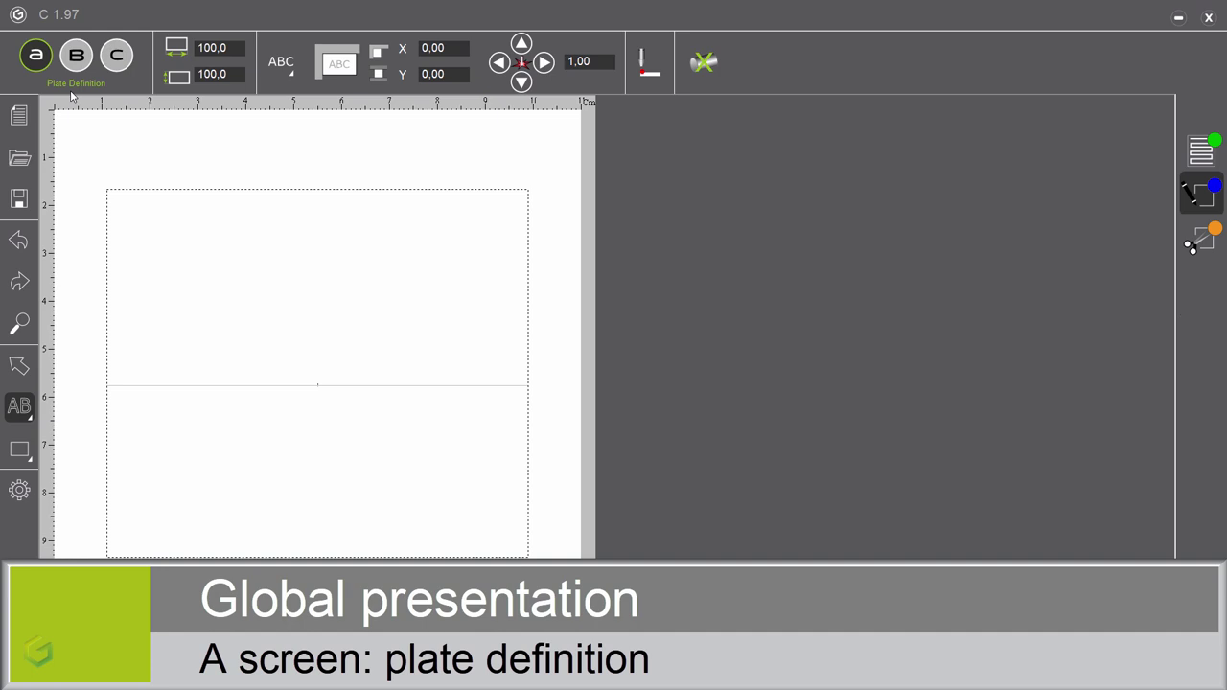
- Move from the Composition screen to Engraving Settings, with speeds 25 and 25 and depth 0,30
left_click(77, 53)
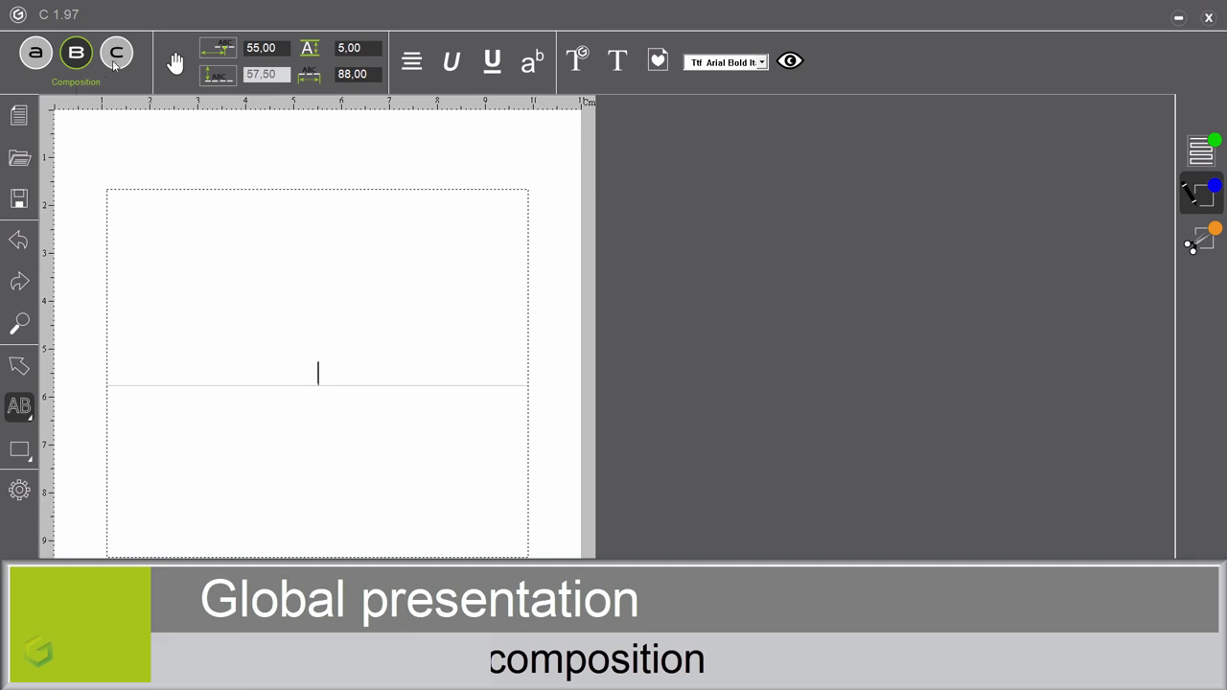
left_click(115, 60)
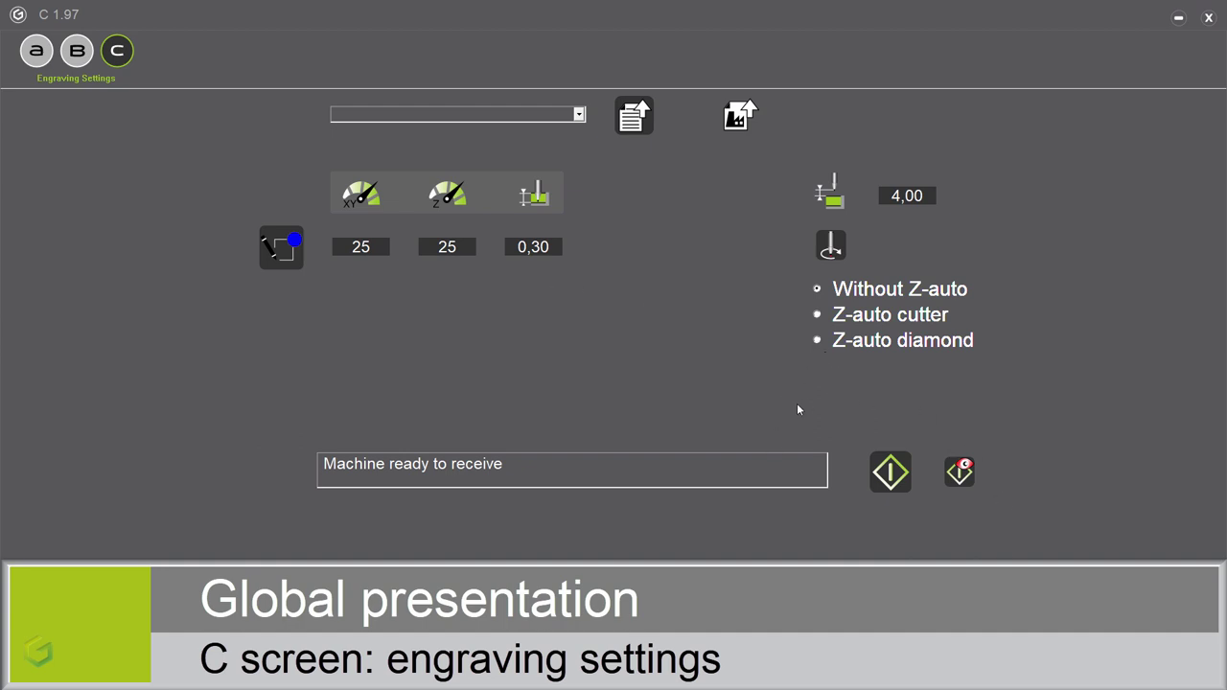
- Return to the 100 x 100 plate definition, zoom in and out, and open the configuration settings
left_click(37, 54)
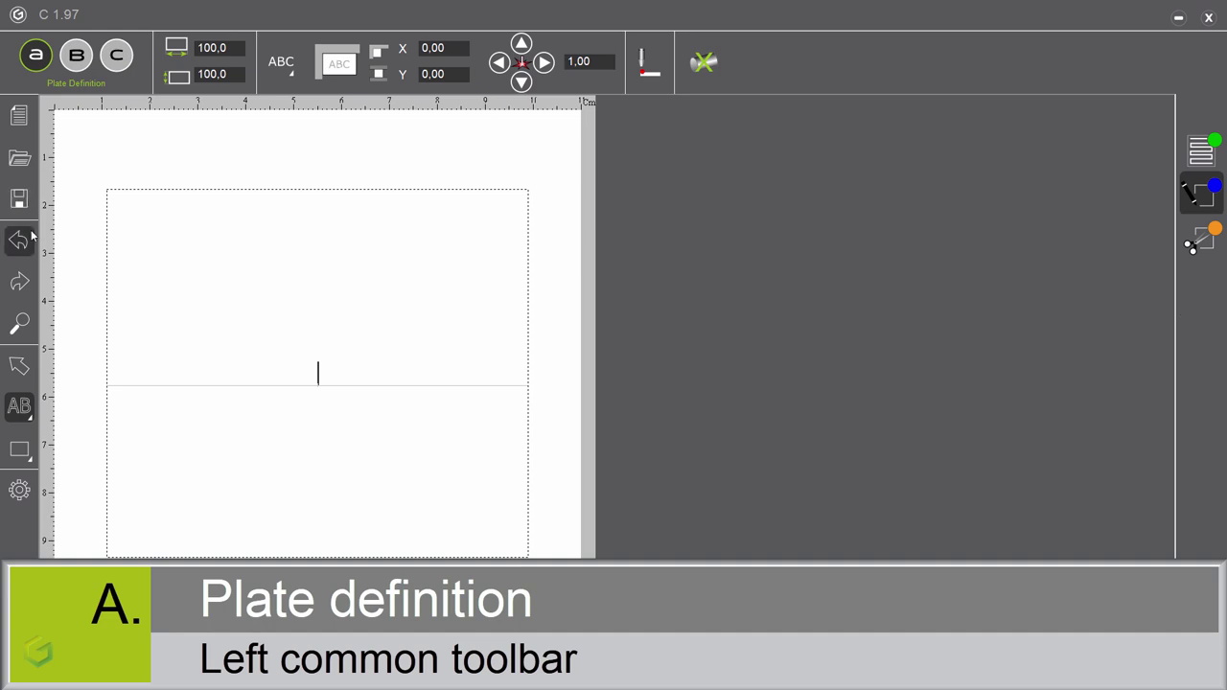
left_click(23, 322)
left_click(23, 322)
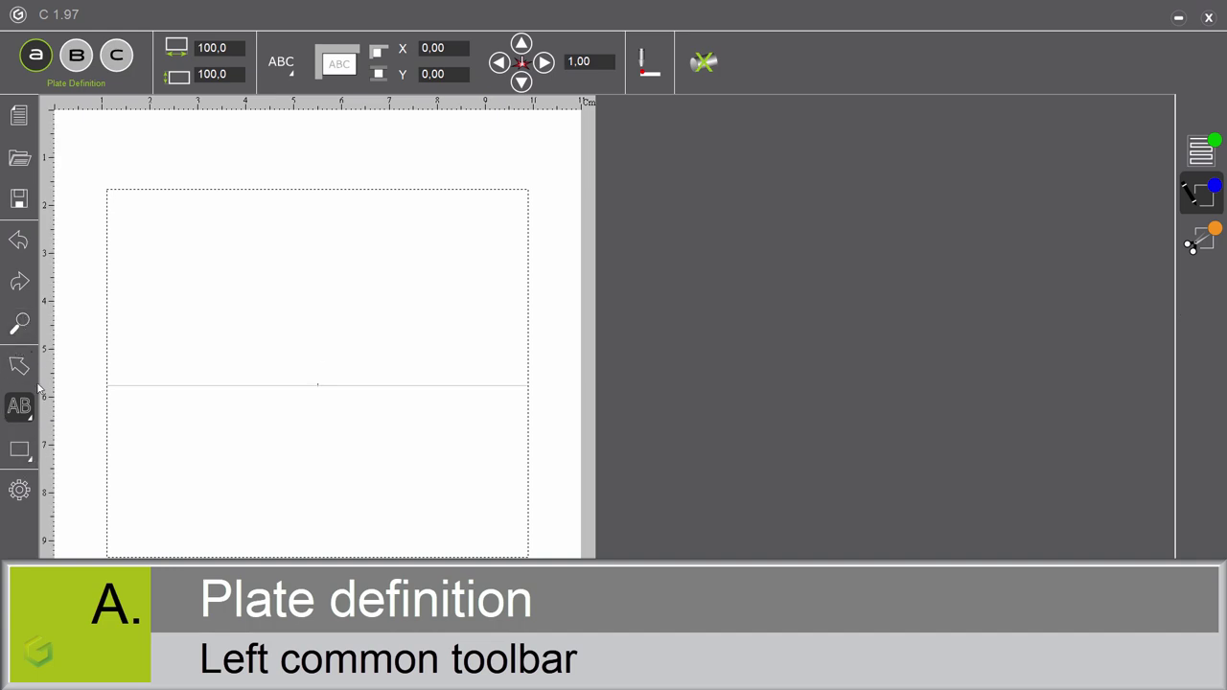
left_click(19, 490)
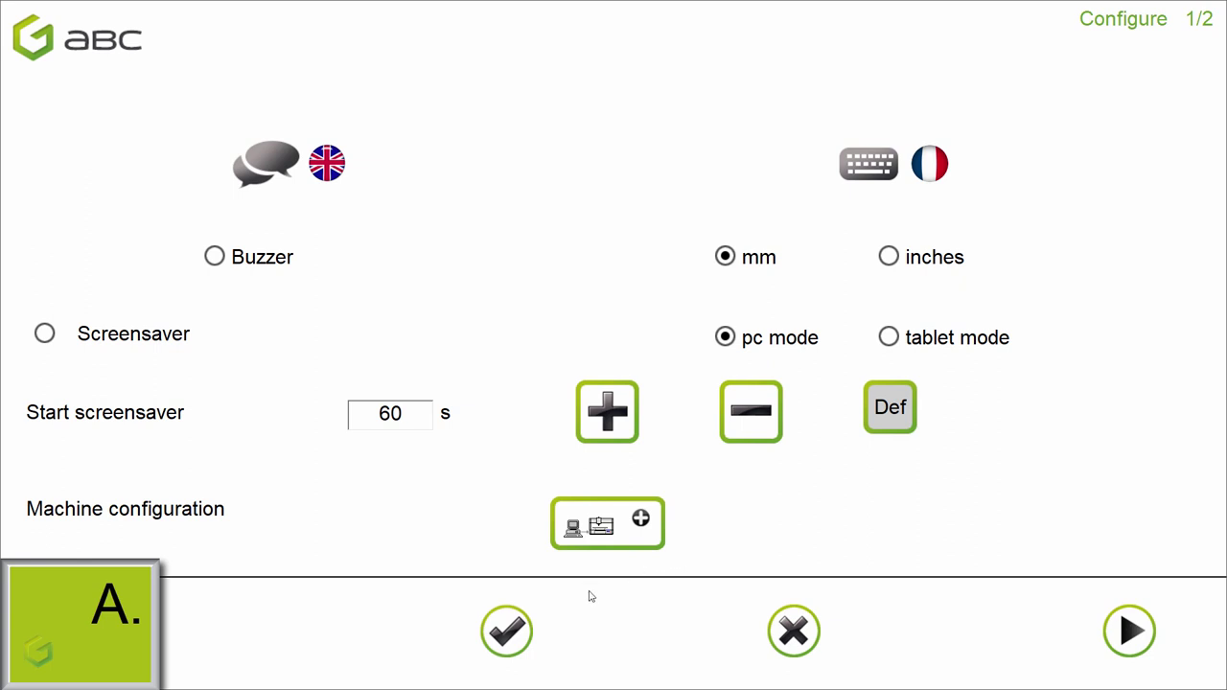
- Accept the configuration (mm units, pc mode, 60 s screensaver) and close it
left_click(506, 631)
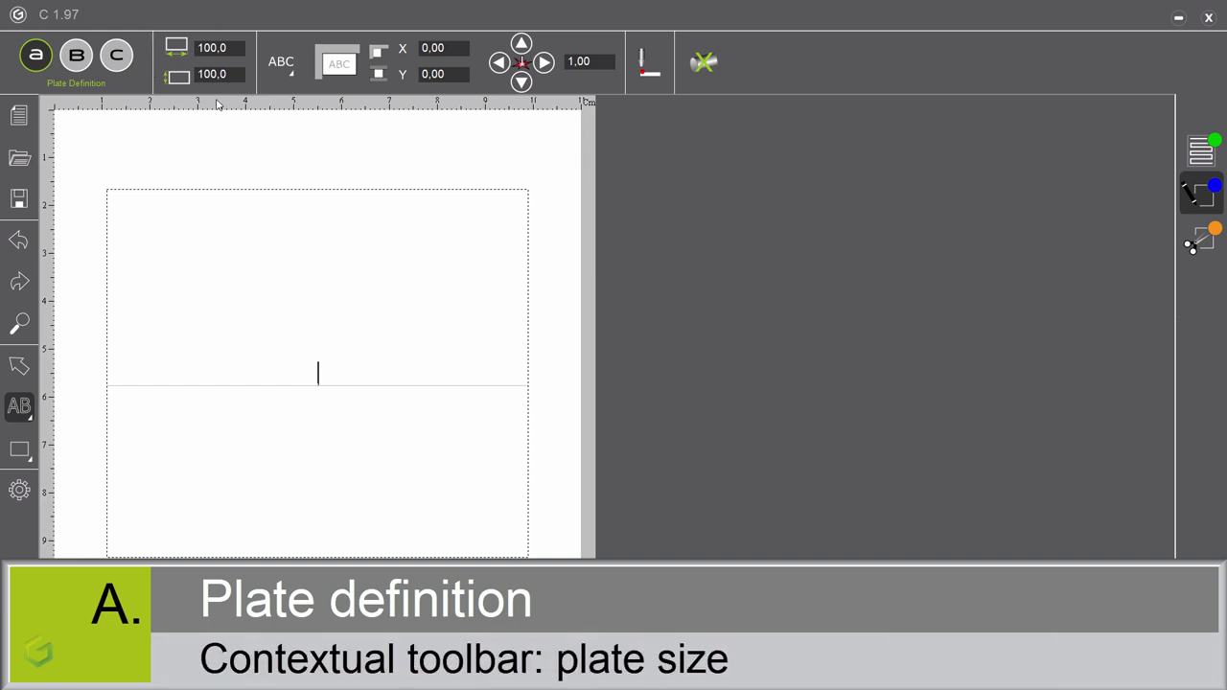
- Set the plate height to 90 and switch the plate orientation to vertical text
left_click(218, 76)
type("90")
key("Return")
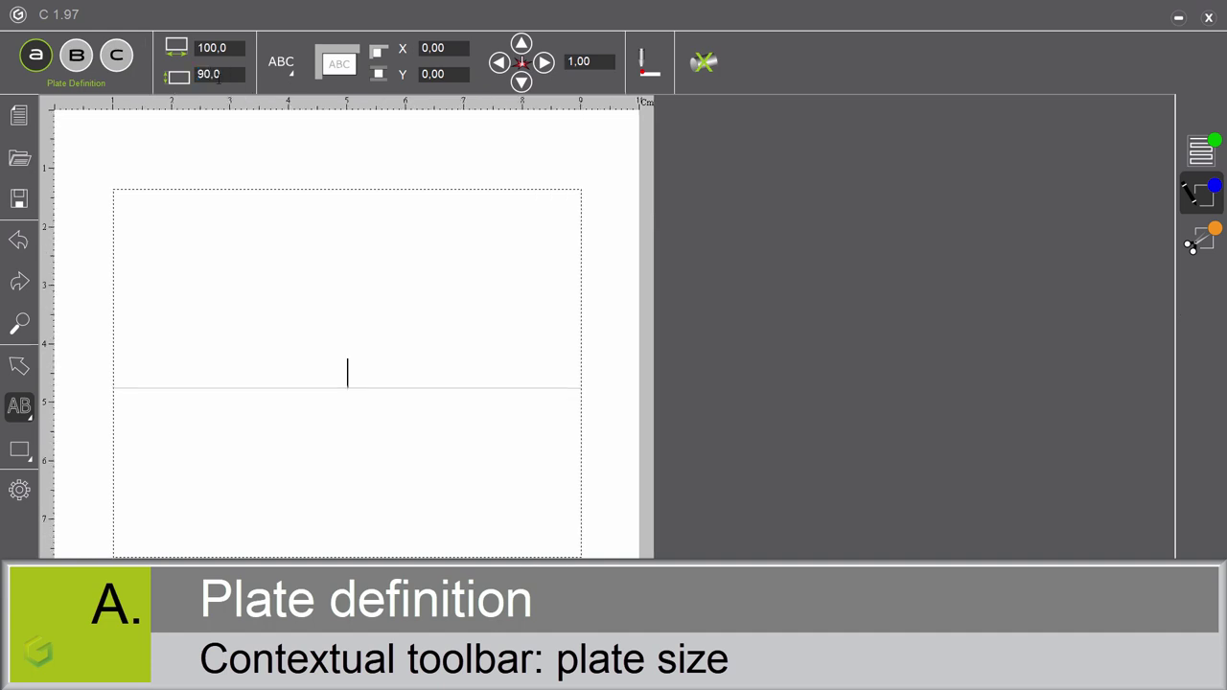
left_click(293, 76)
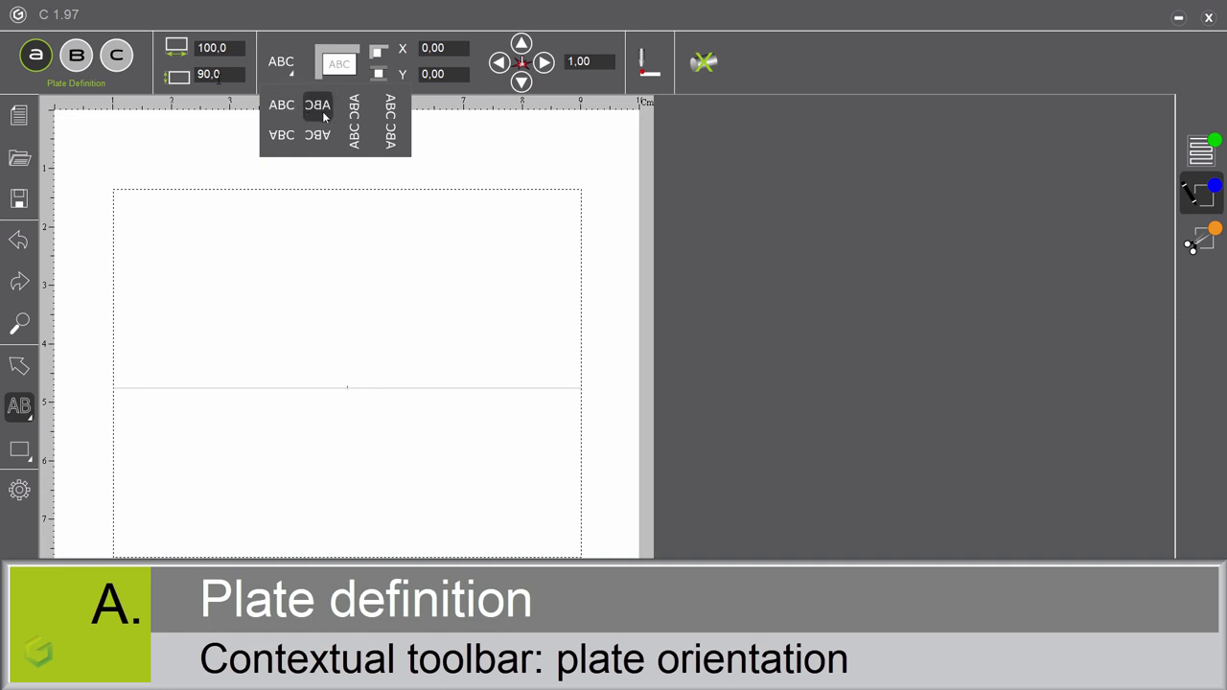
left_click(390, 118)
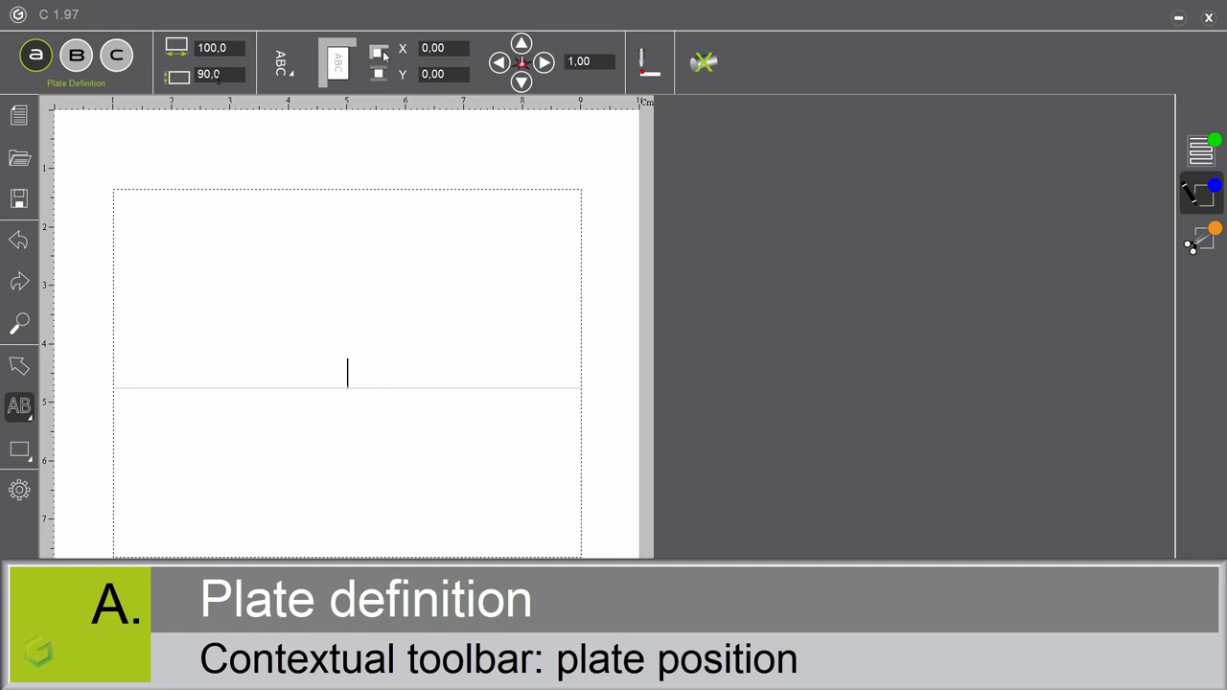
- Centre the plate, set X to 55,10, then nudge it right to X 57,10, Y 55,00
left_click(380, 75)
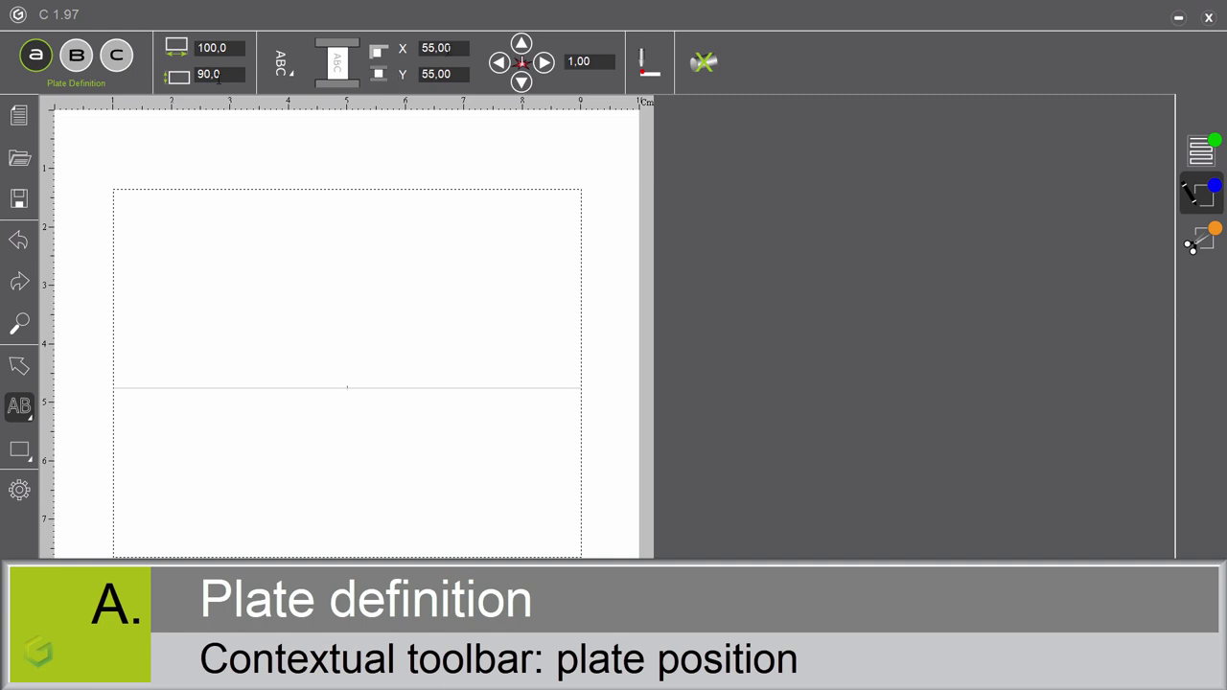
left_click_drag(451, 48, 438, 48)
type("10")
key("Return")
left_click(522, 64)
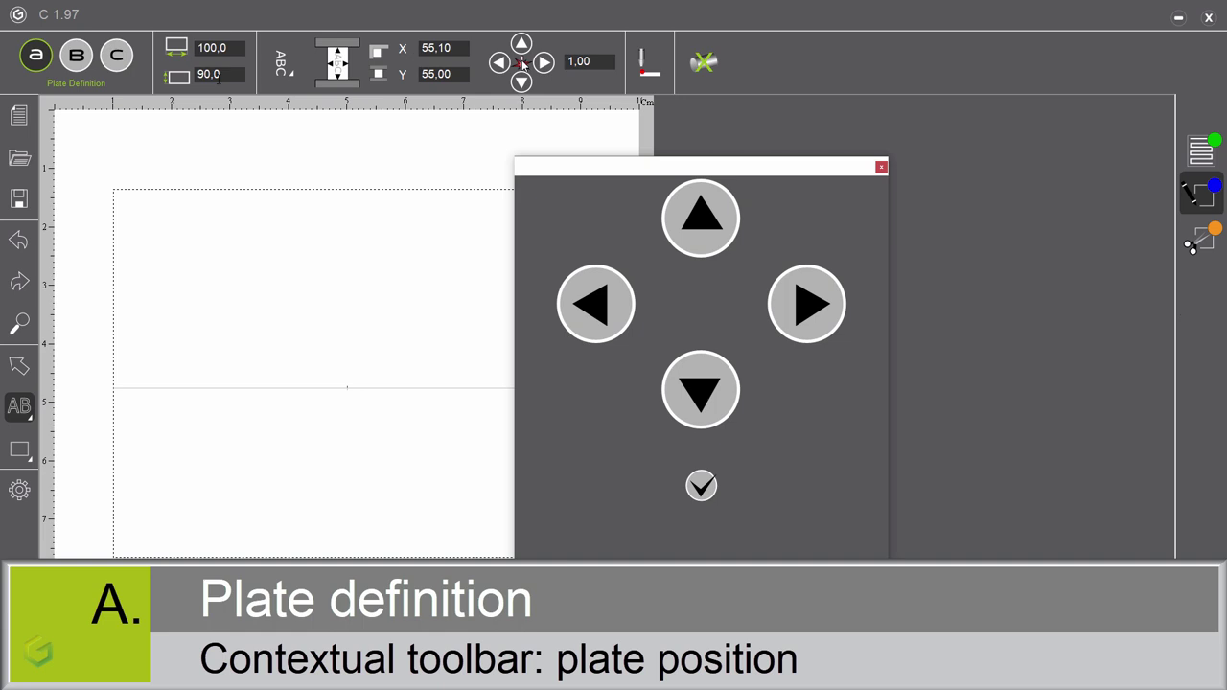
left_click(806, 306)
- Close the arrow-pad nudge controls, leaving the plate at X 57,10, Y 55,00
left_click(700, 487)
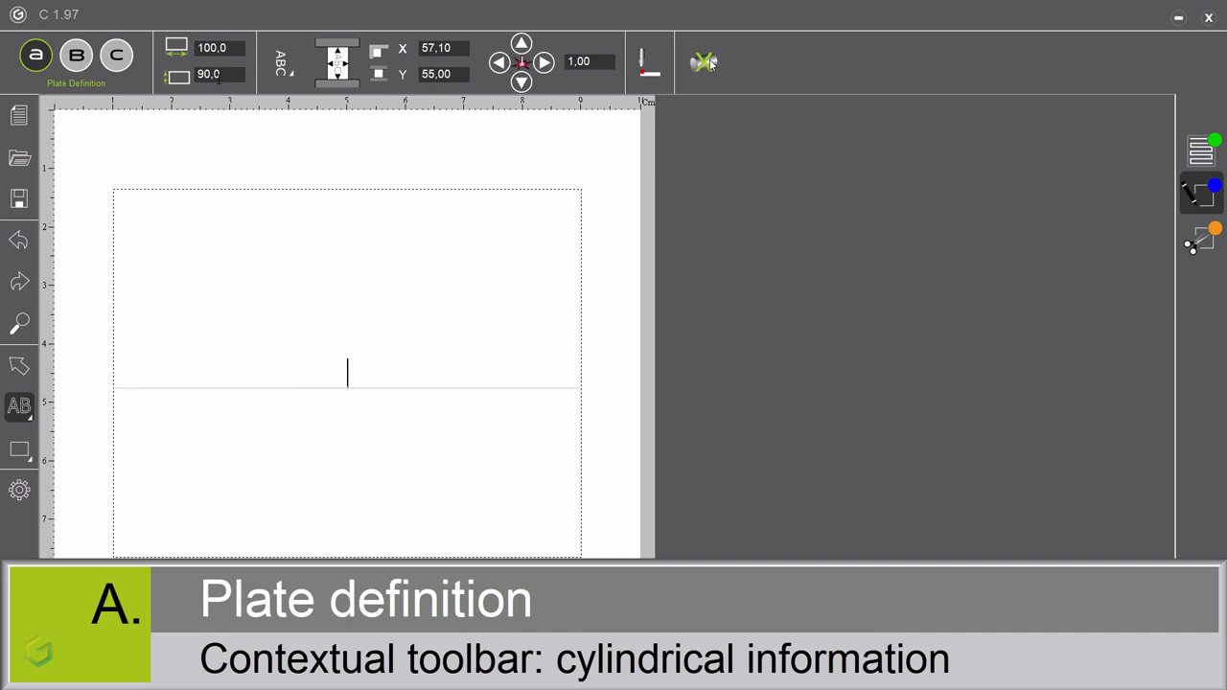
- Make the plate a cylinder with diameter 23 and second value 5, then reopen the plate-shape options
left_click(705, 61)
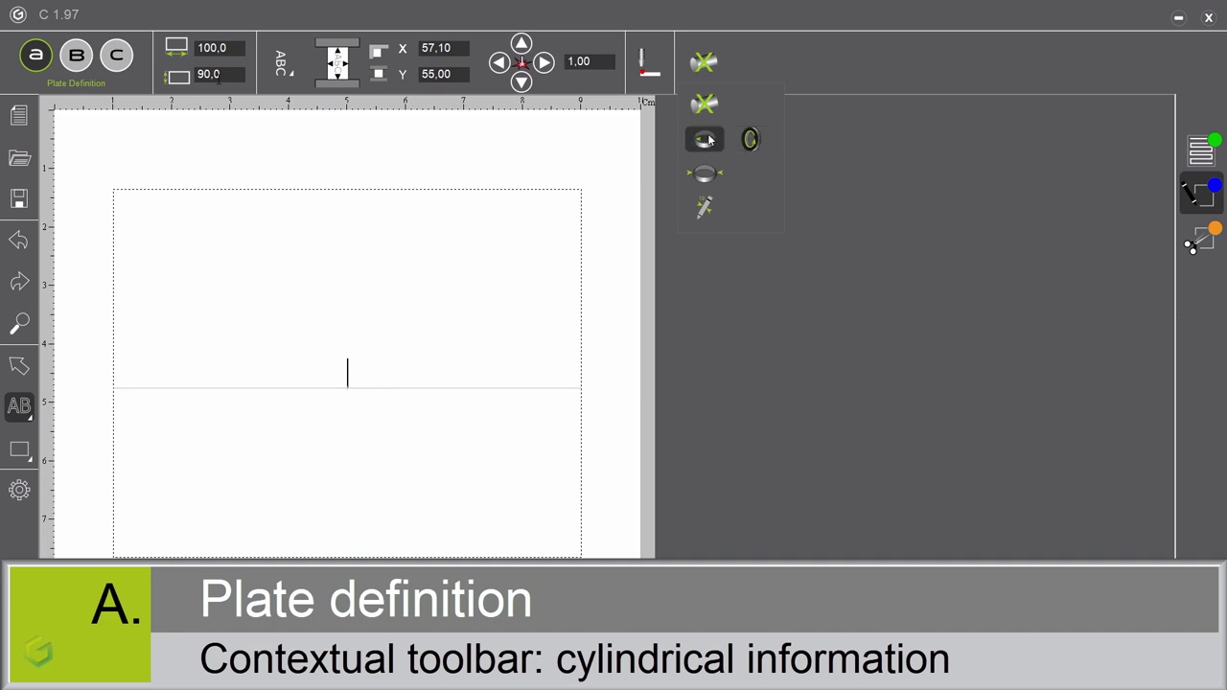
left_click(710, 141)
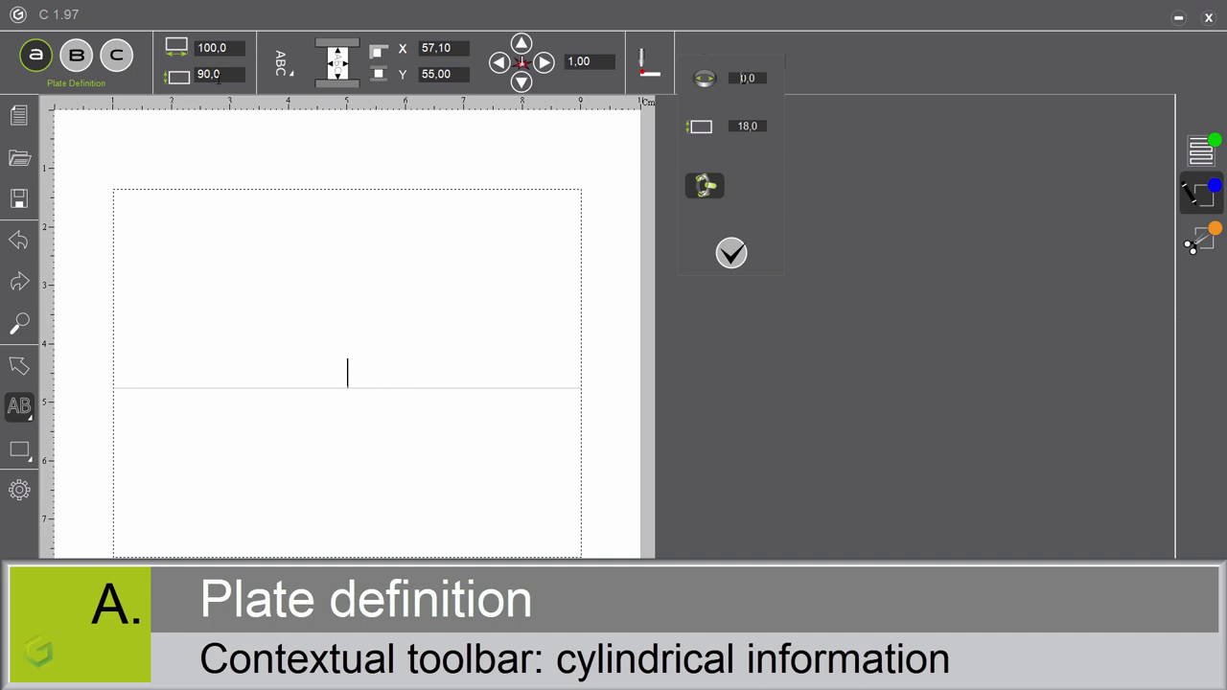
type("23")
key("Tab")
type("5")
left_click(731, 254)
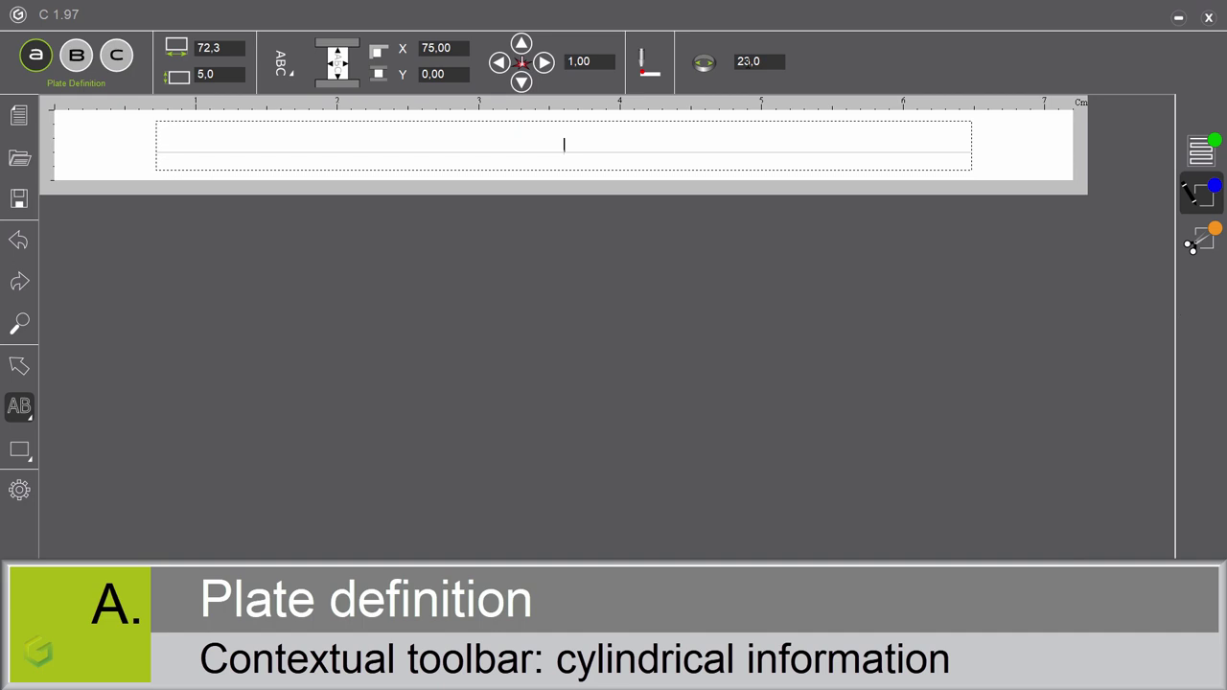
left_click(704, 64)
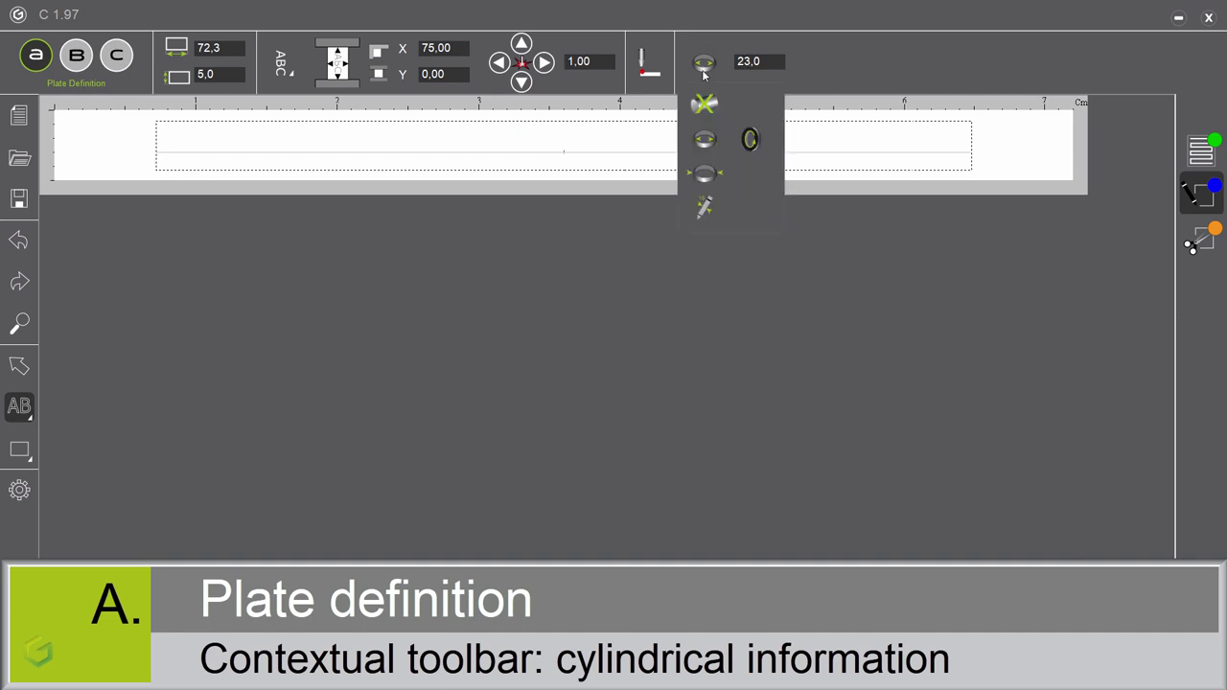
- Set the plate back to flat and switch to the Plate Composition screen
left_click(704, 103)
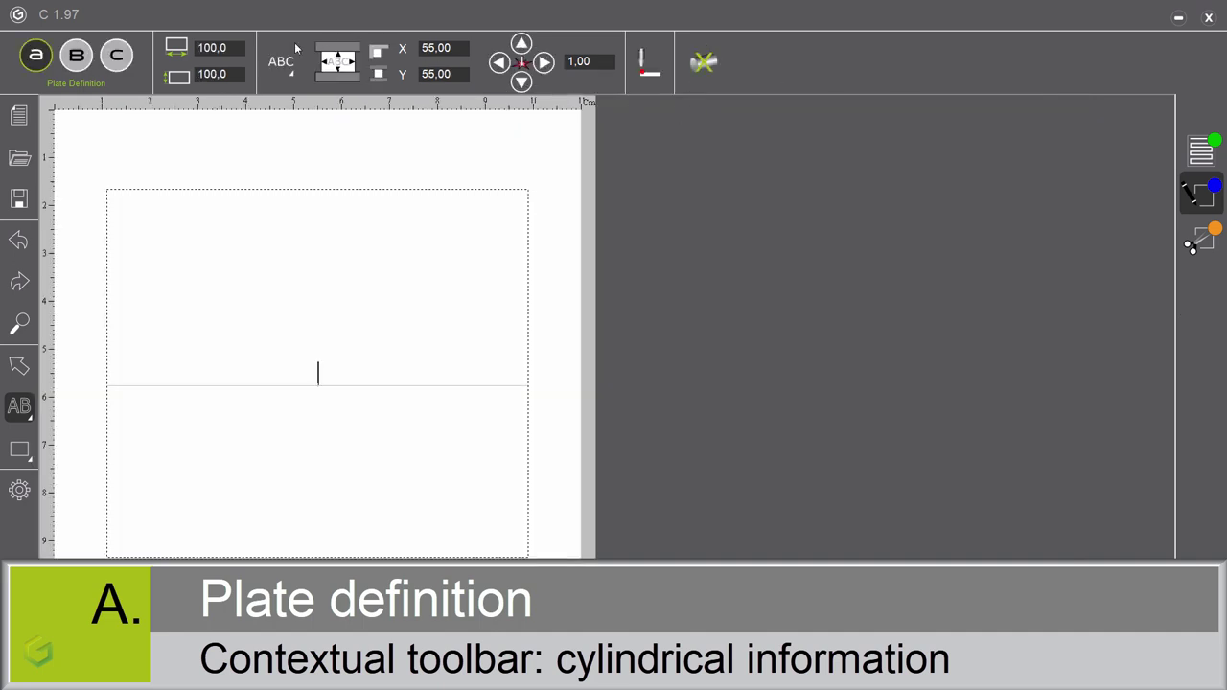
left_click(77, 54)
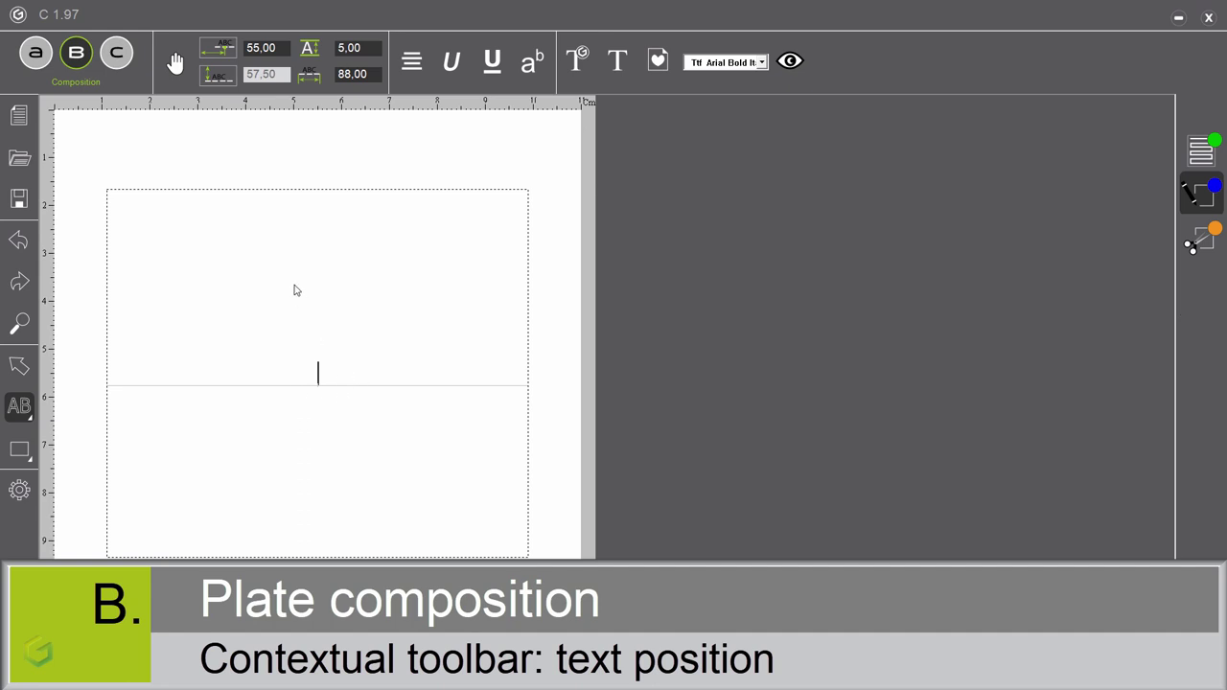
- Place a centred text line on the plate at X 55,00, Y 40,00
left_click(178, 65)
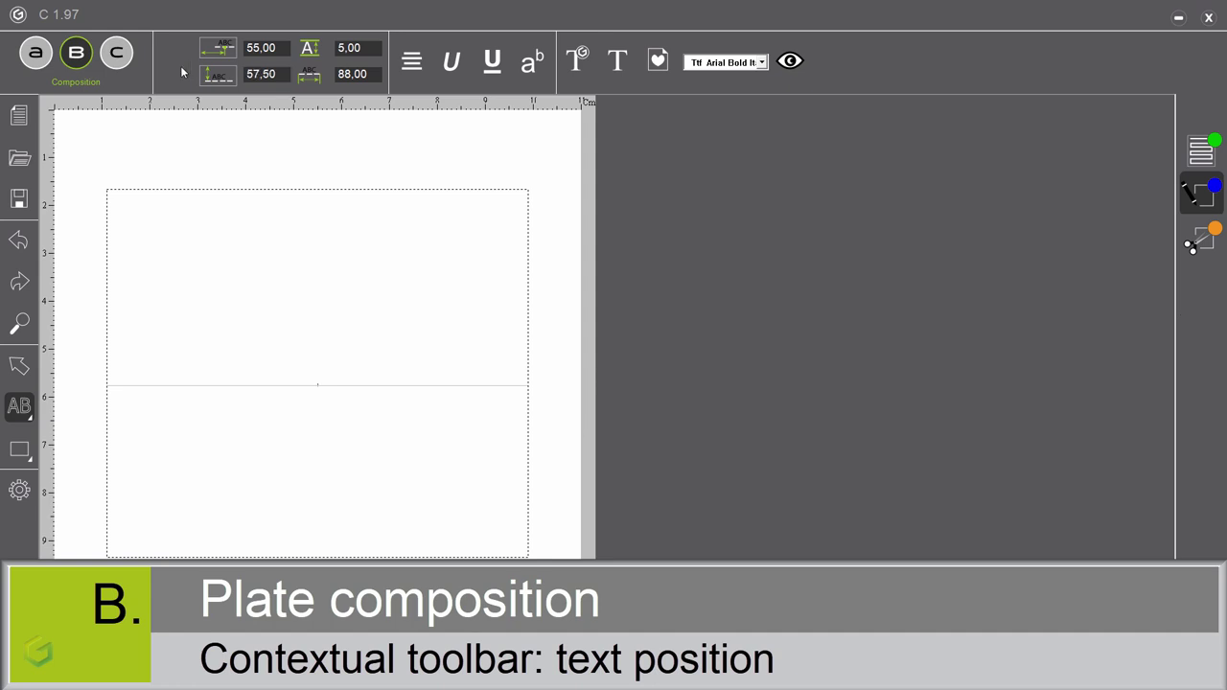
left_click(165, 240)
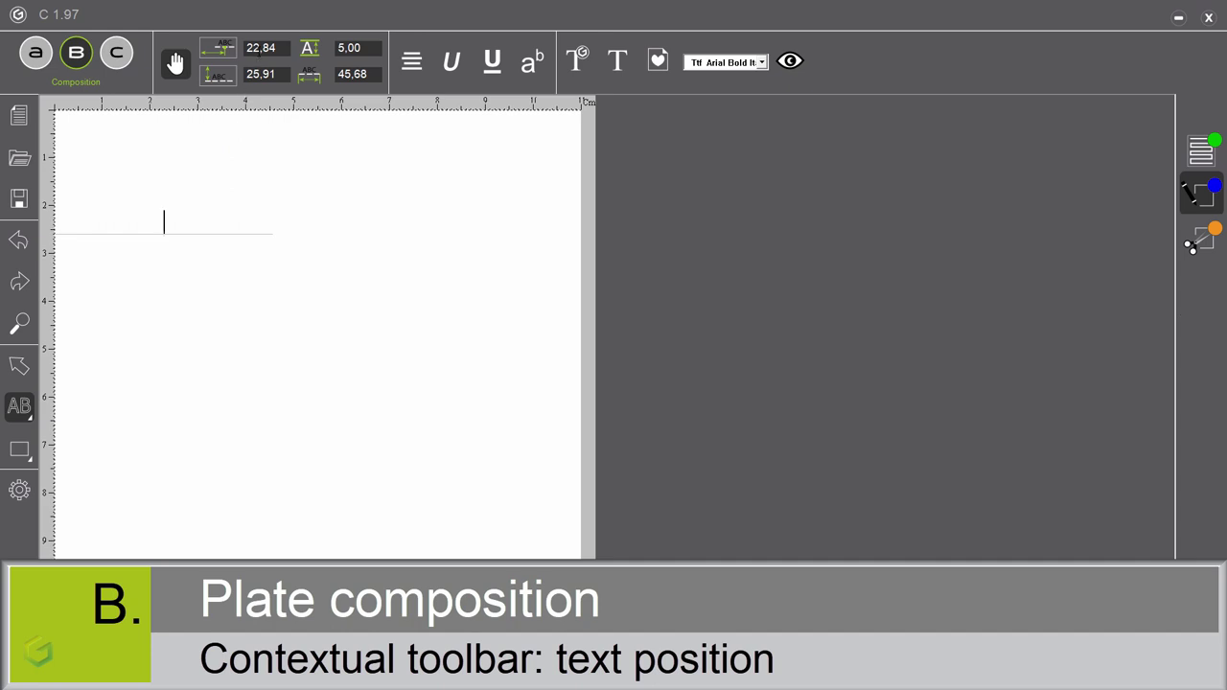
left_click(260, 48)
type("55")
key("Return")
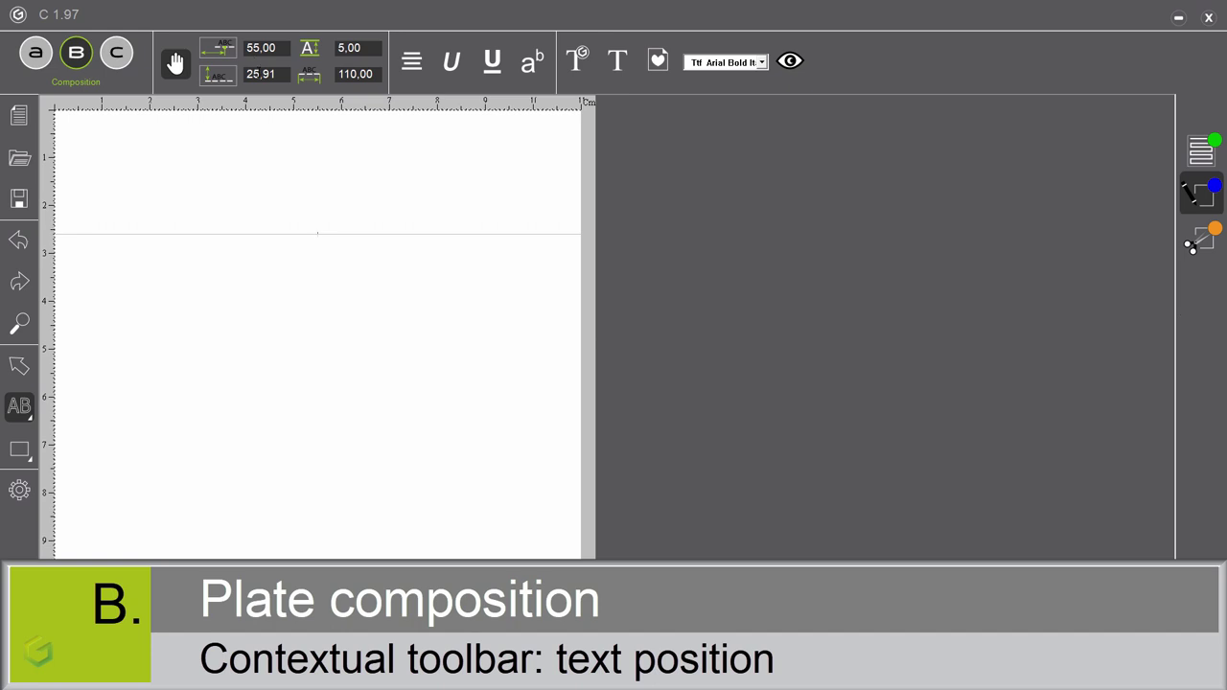
left_click(260, 73)
type("40")
key("Return")
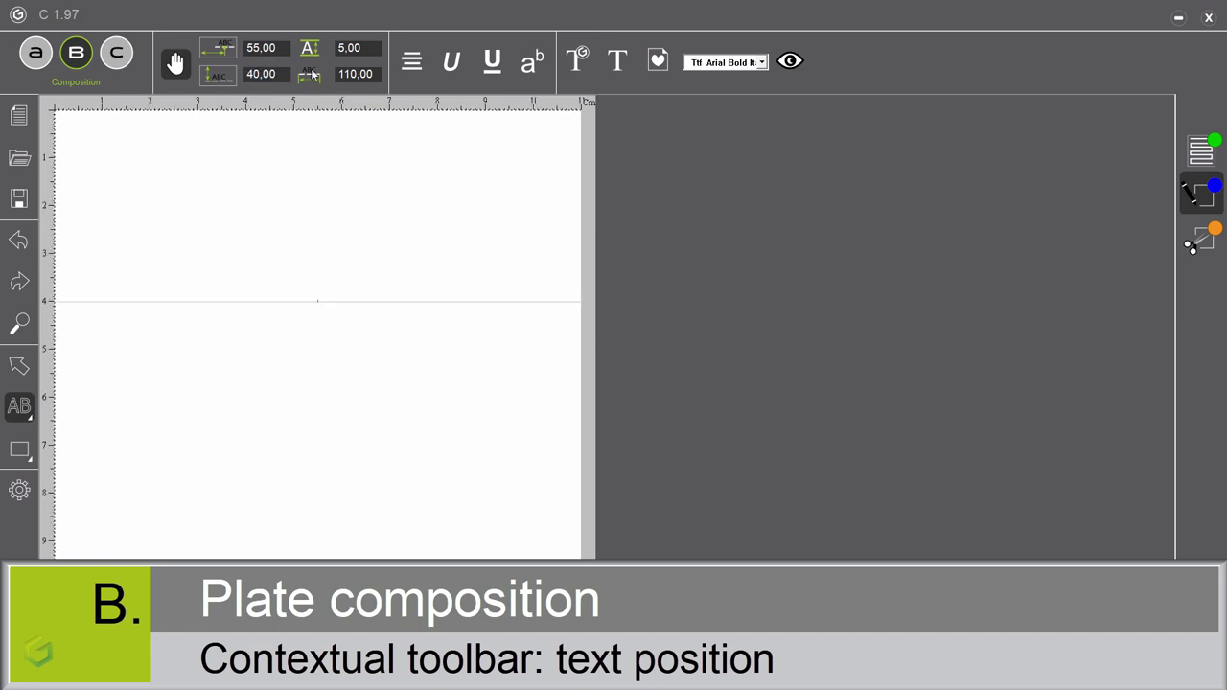
- Set the text line width to 55,00 and the character height to 6,00
left_click(355, 73)
type("55")
key("Return")
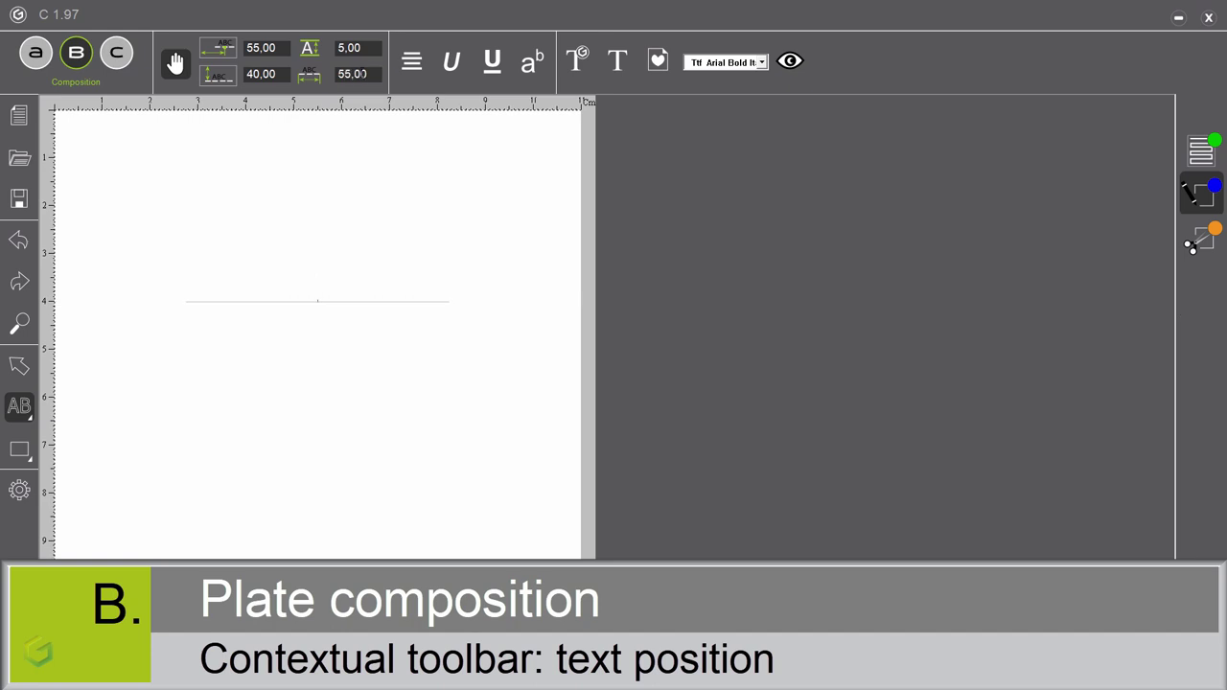
left_click(349, 47)
type("6")
key("Return")
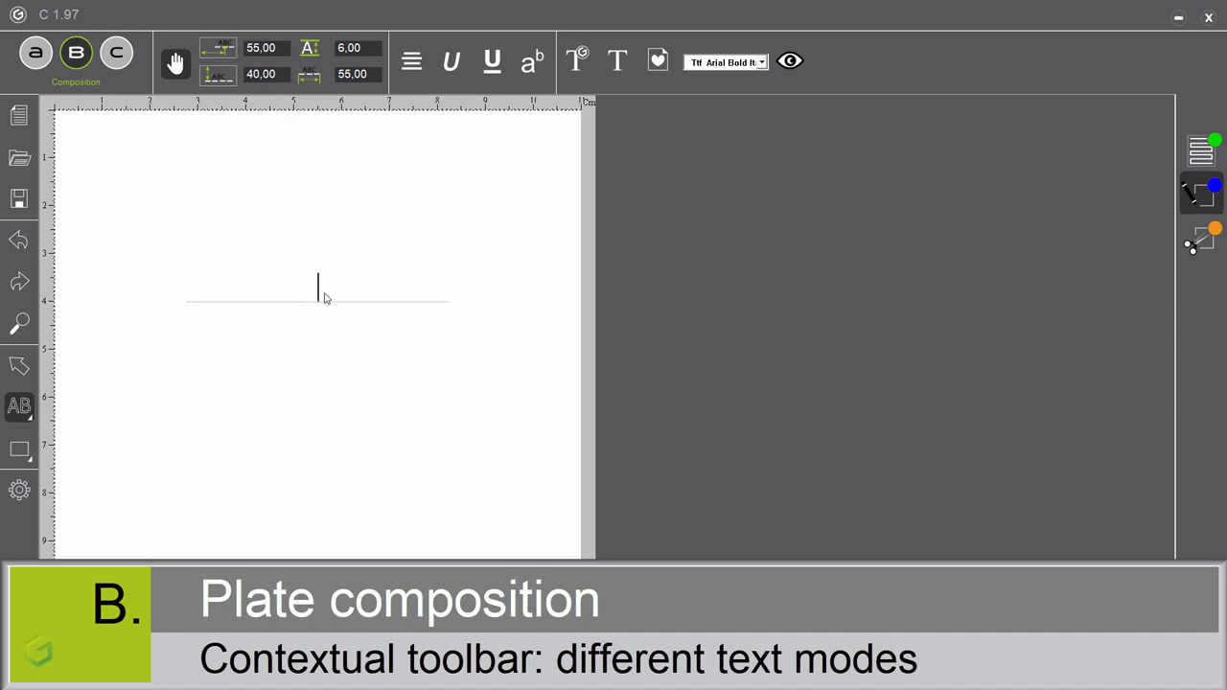
left_click(410, 63)
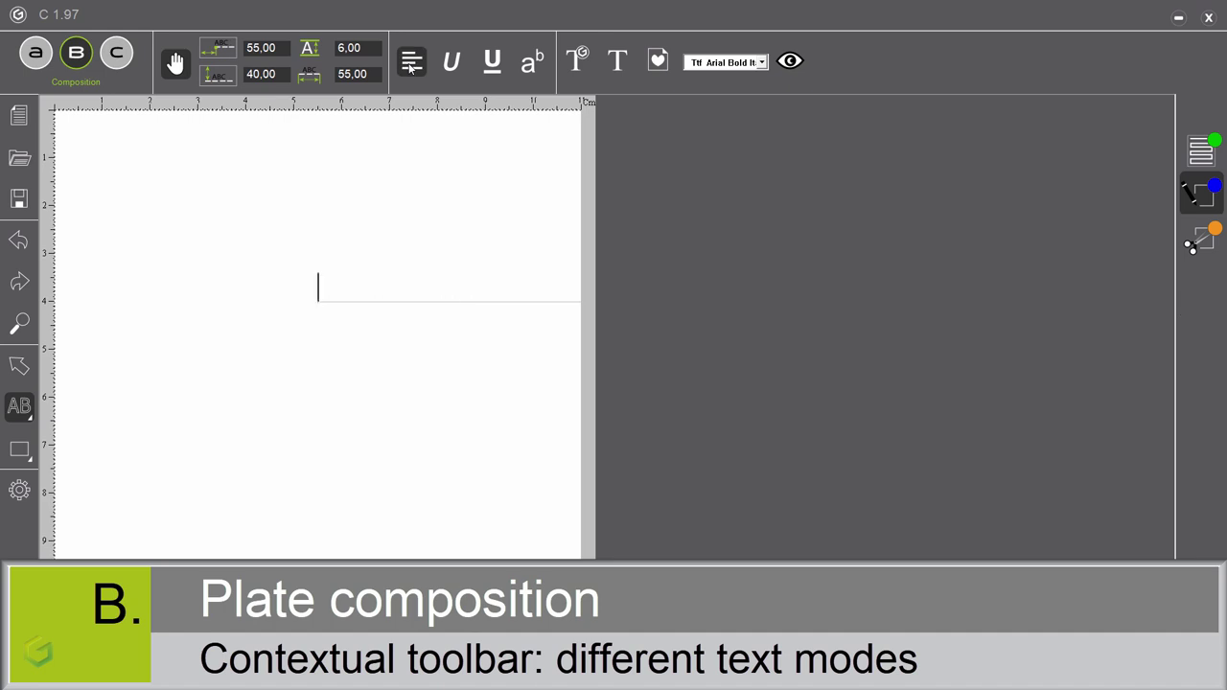
left_click(411, 63)
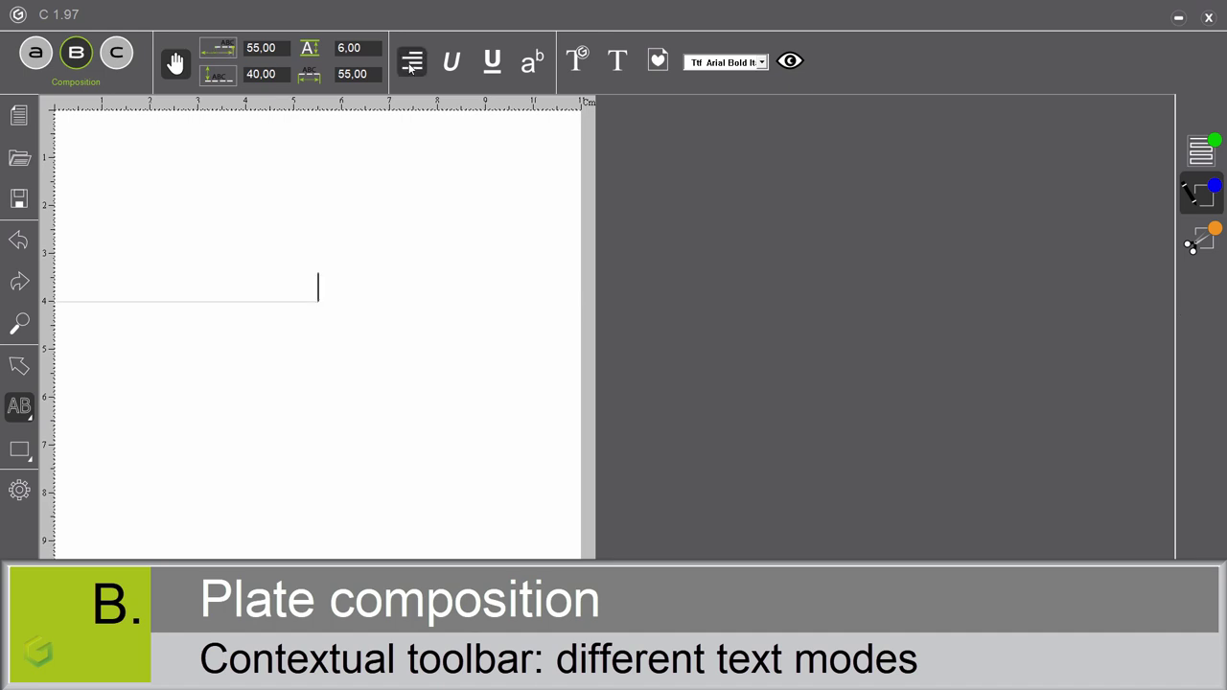
left_click(410, 64)
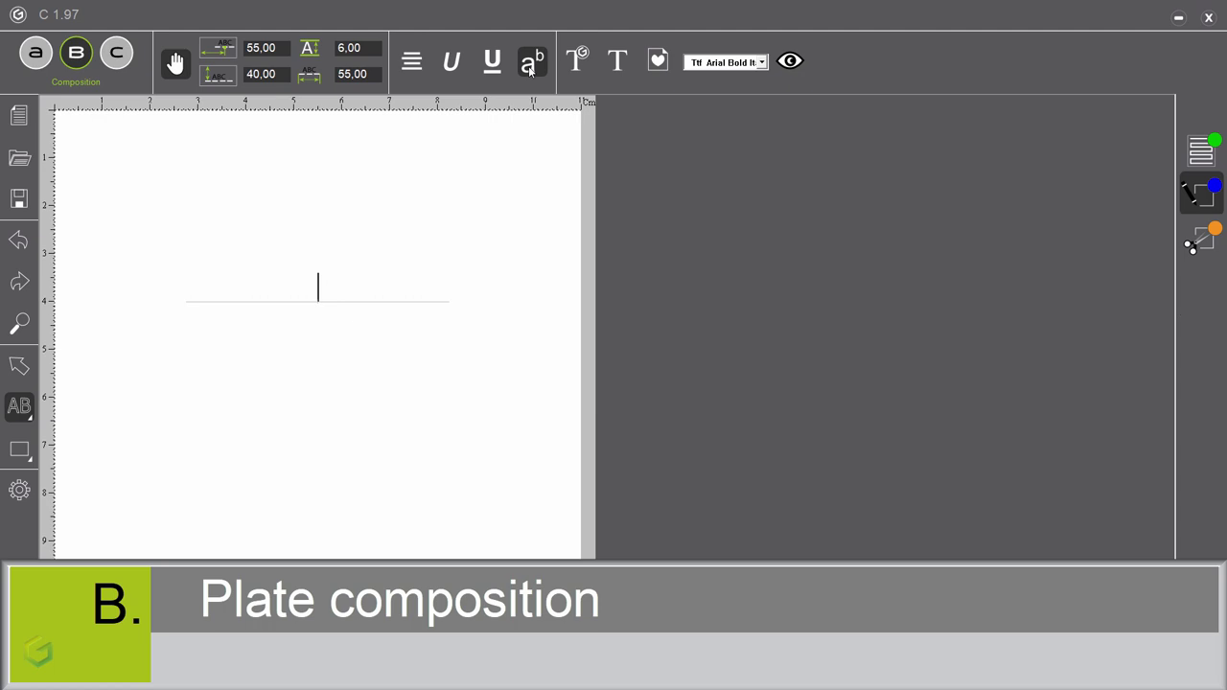
- Enter 'Easy?' on the first line and 'Easy as ABC' on a second line
type("Easy?")
key("Return")
type("Easy as ABC")
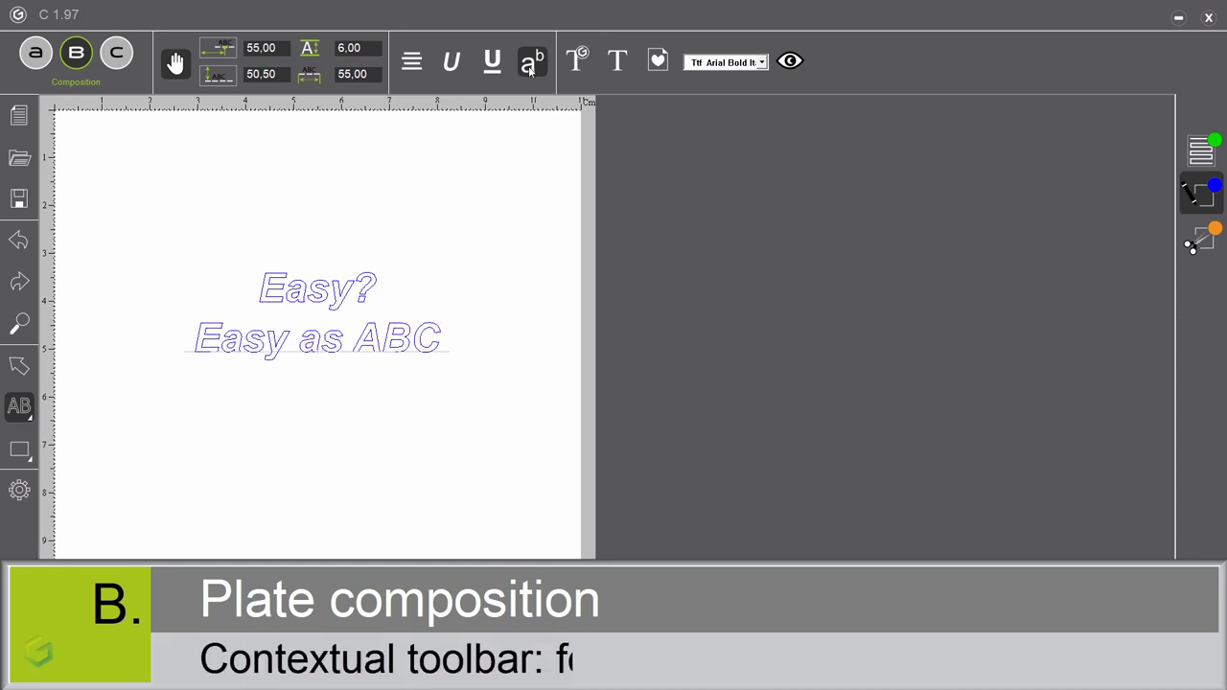
- Set the 'Easy?' line in the AVANT GARDE 4L font
left_click(578, 60)
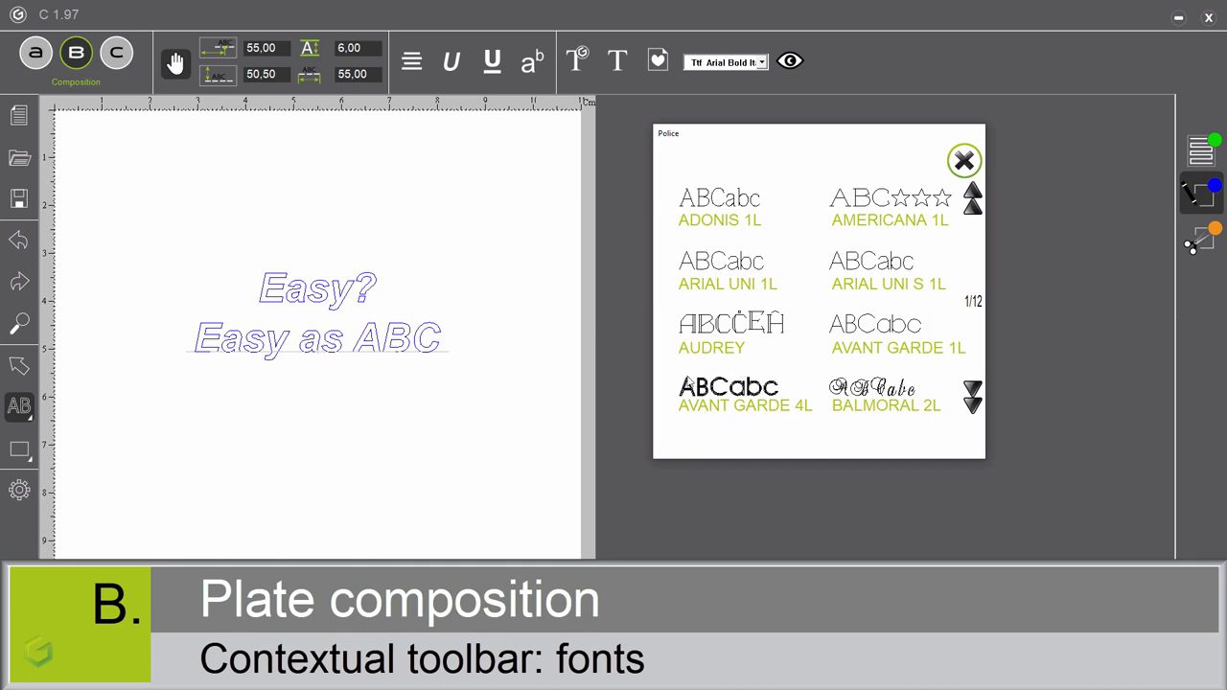
left_click(326, 299)
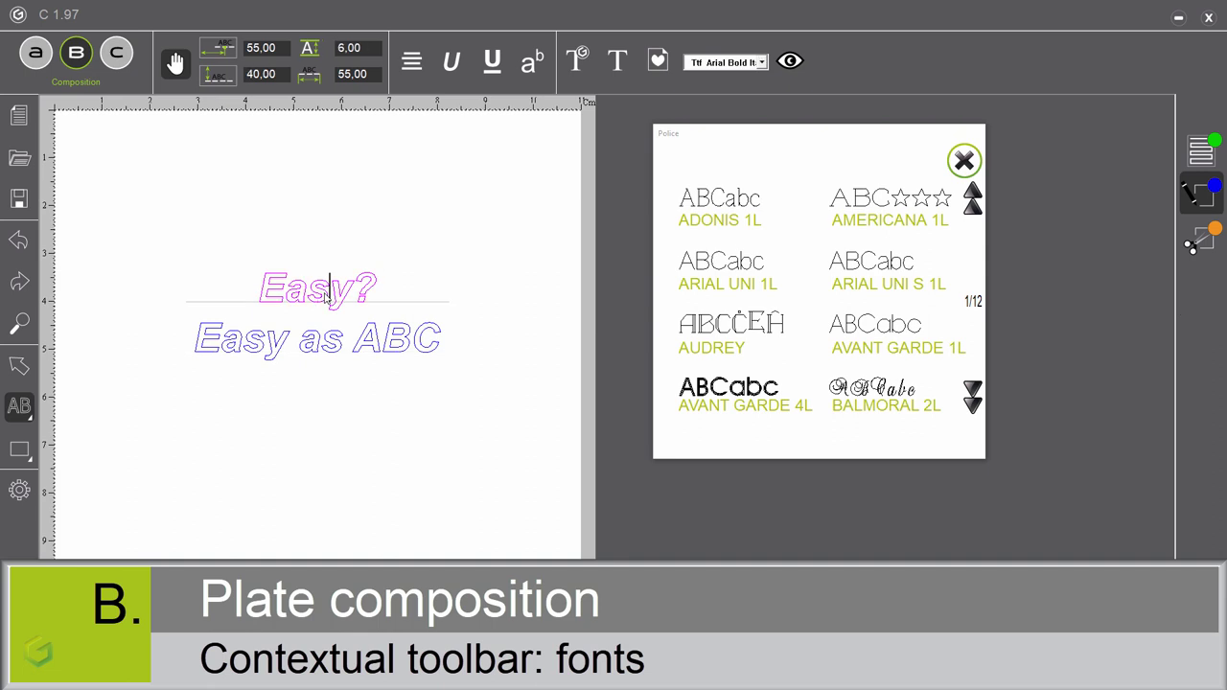
left_click(725, 404)
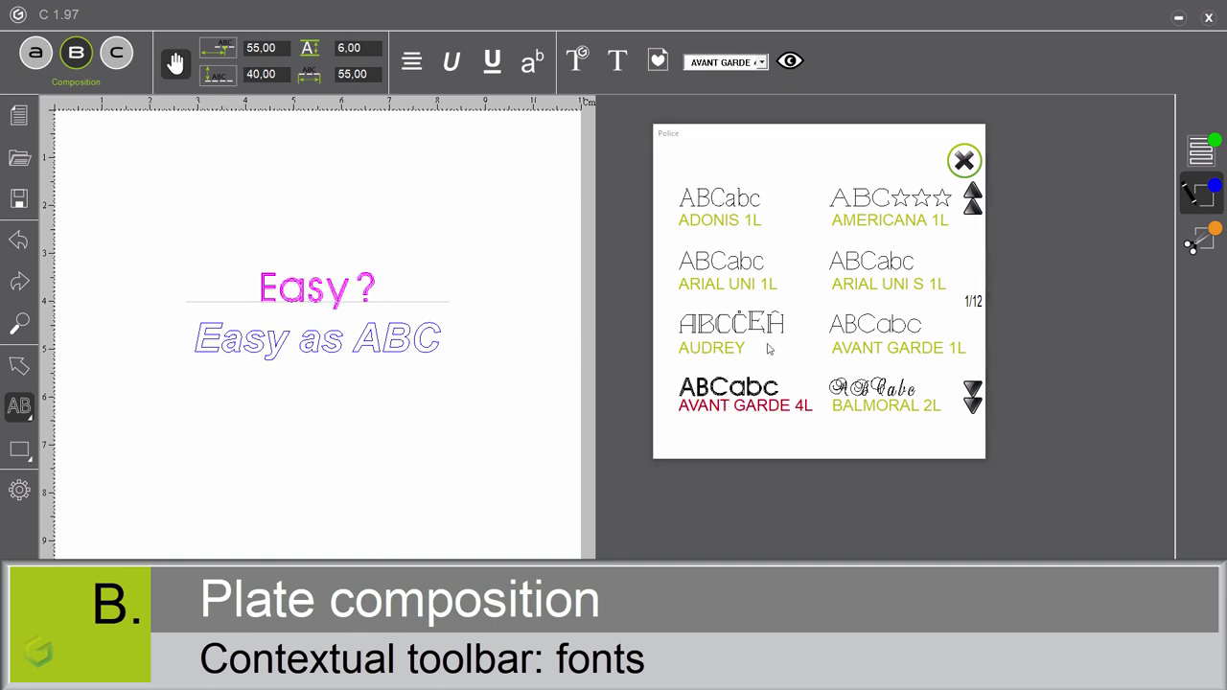
left_click(964, 160)
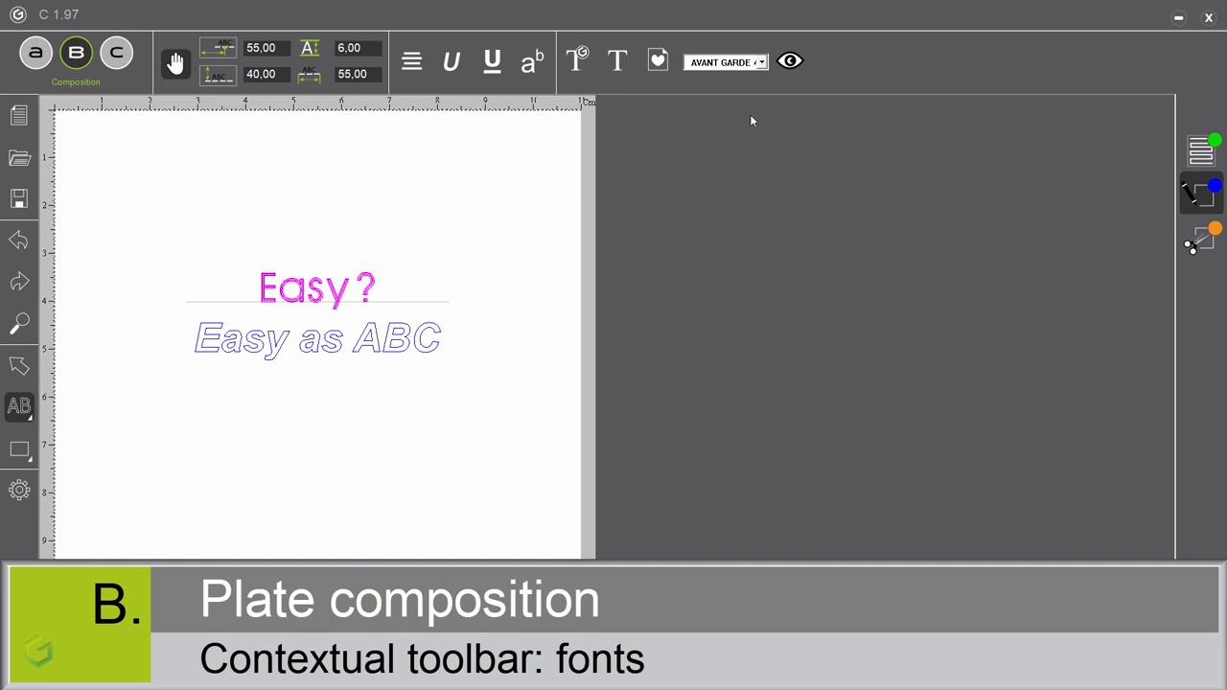
- Set 'Easy as ABC' in plain Arial and preview the Arial character set
left_click(619, 63)
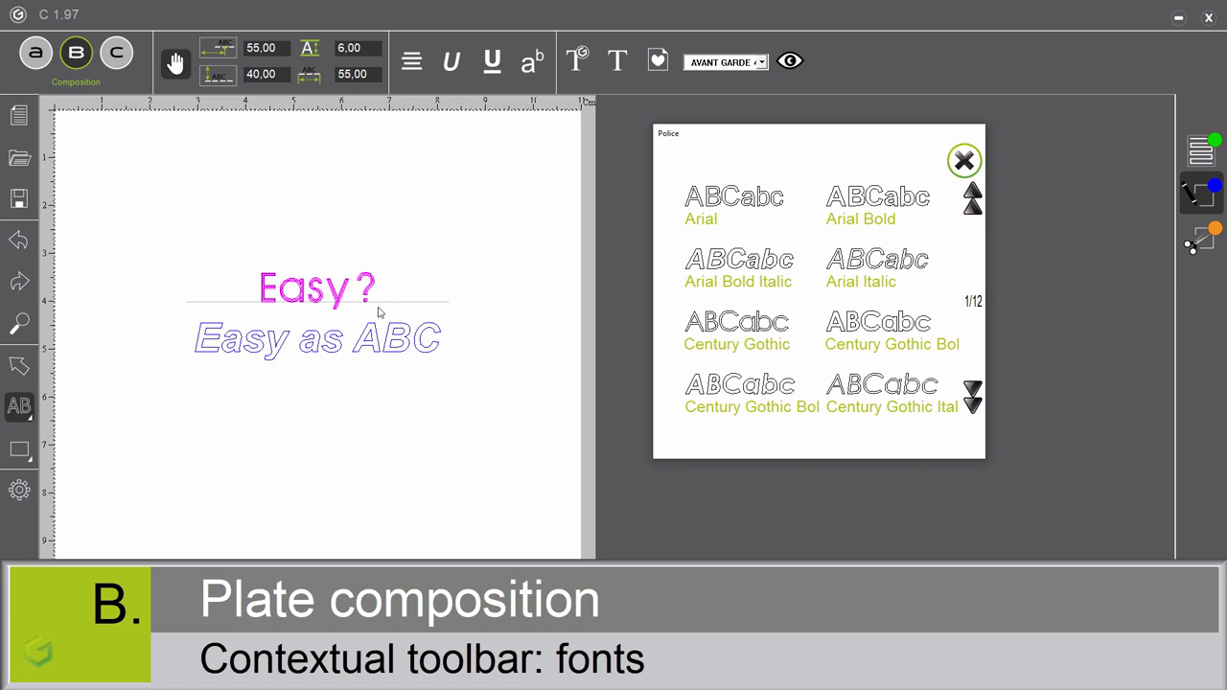
left_click(327, 349)
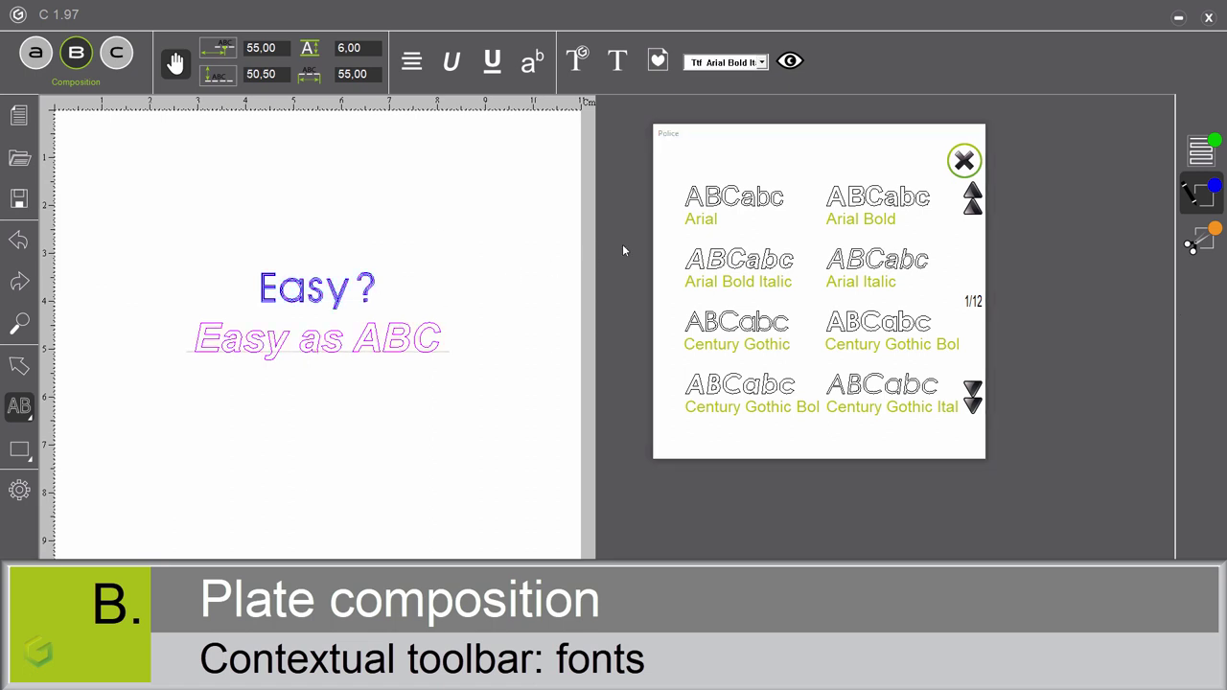
left_click(723, 202)
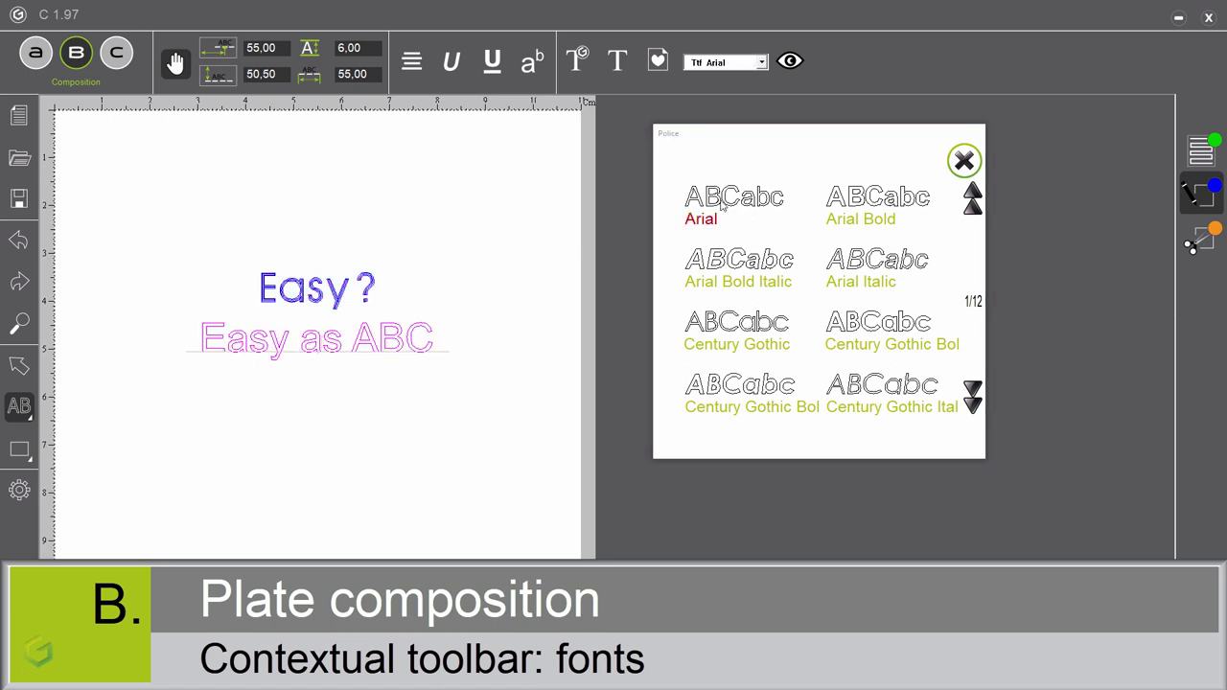
left_click(961, 170)
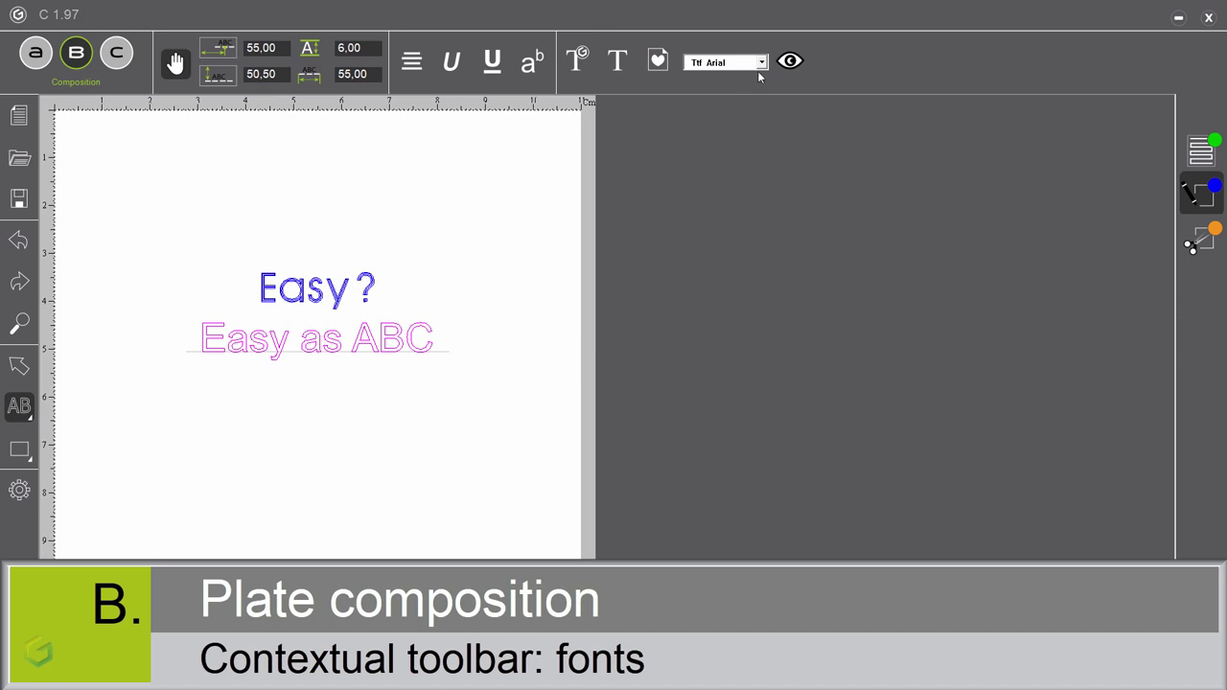
left_click(788, 62)
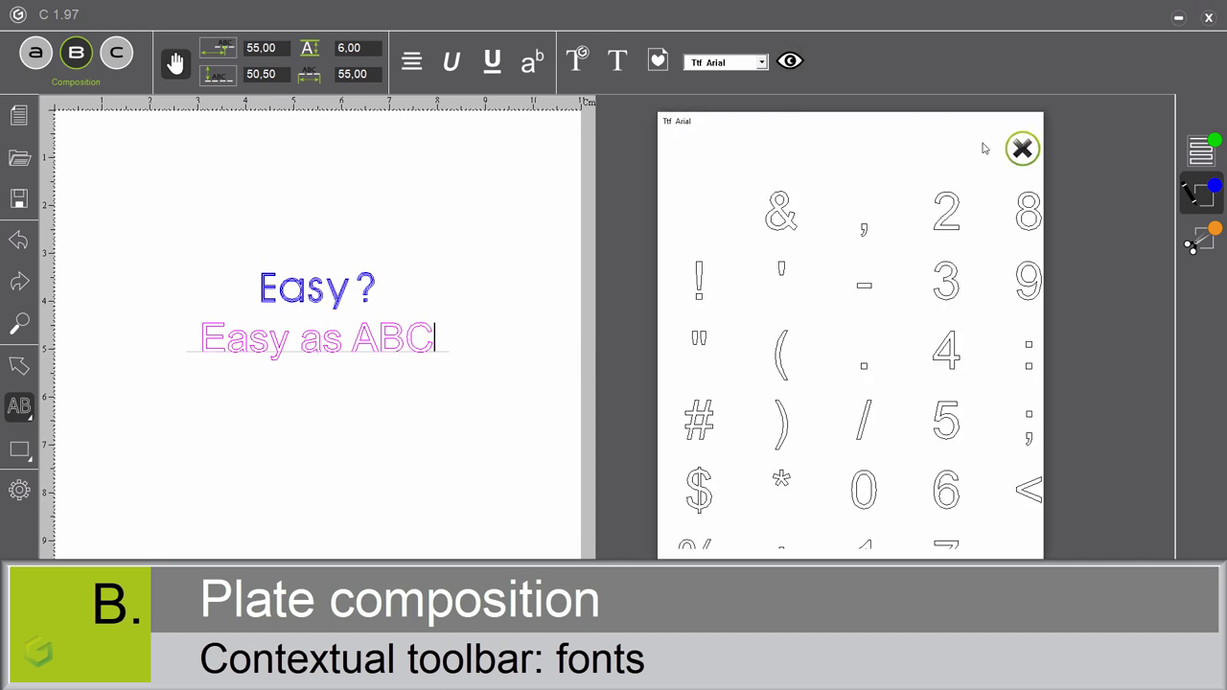
left_click(1021, 150)
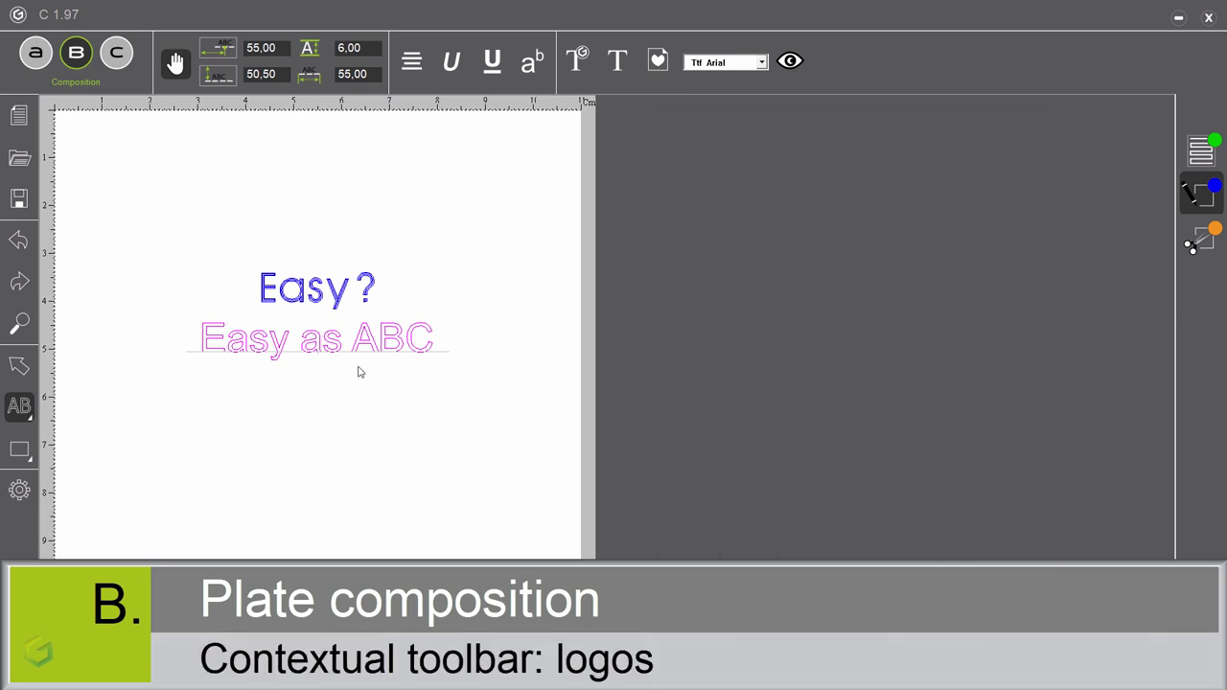
- Insert the grinning Emoticon 12 logo on a new line beneath 'Easy as ABC'
left_click(313, 405)
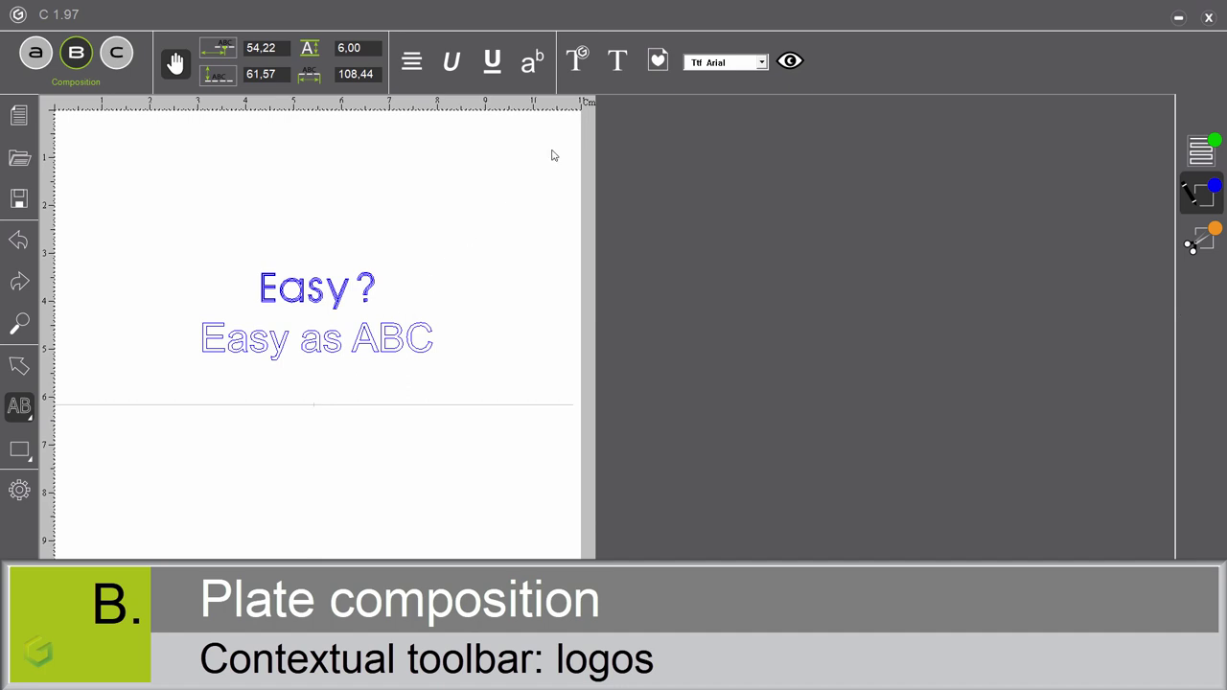
left_click(658, 61)
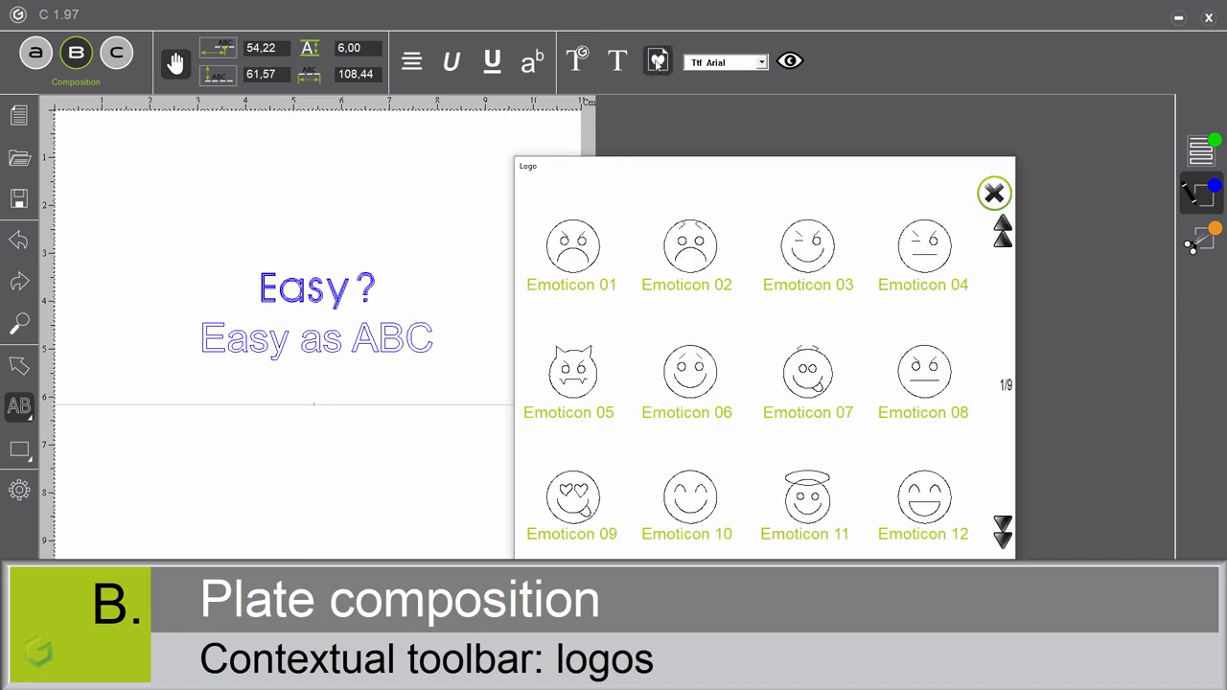
left_click(933, 503)
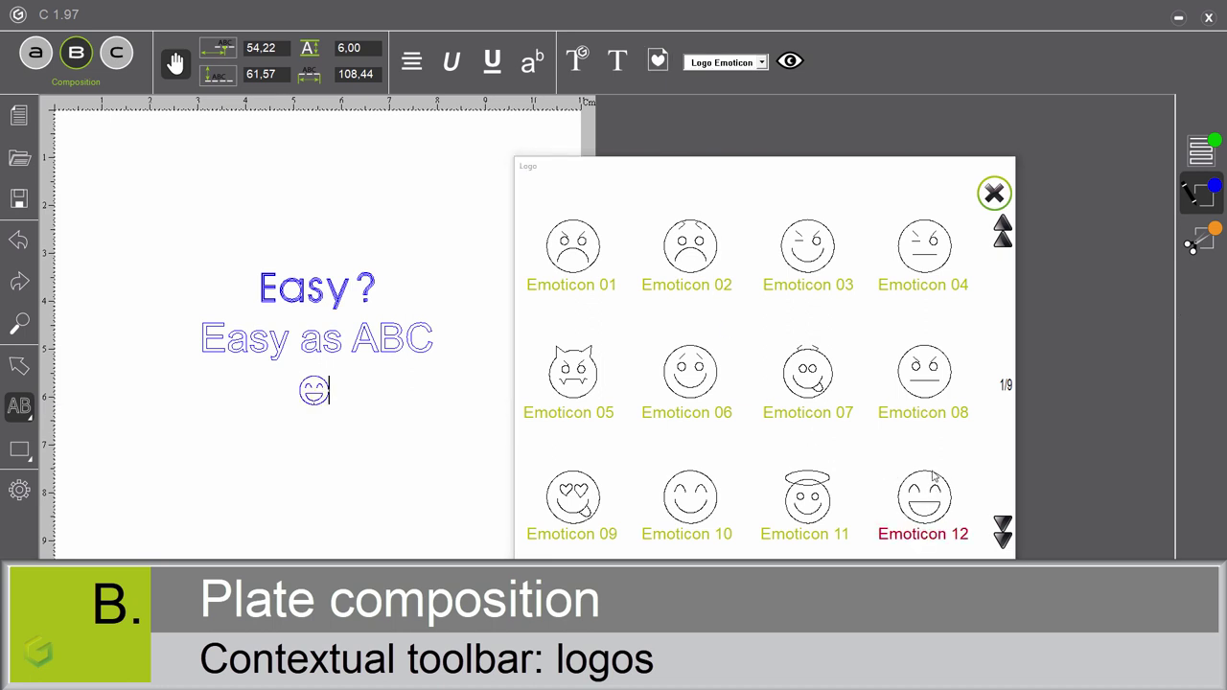
left_click(993, 194)
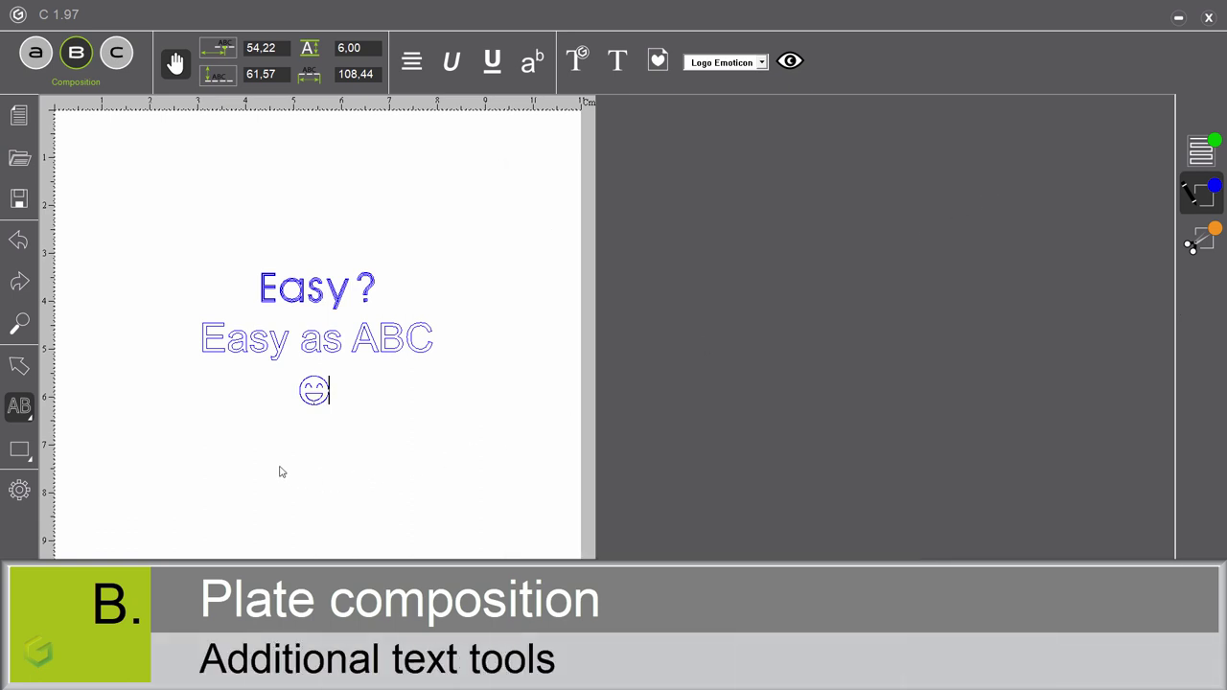
left_click(31, 422)
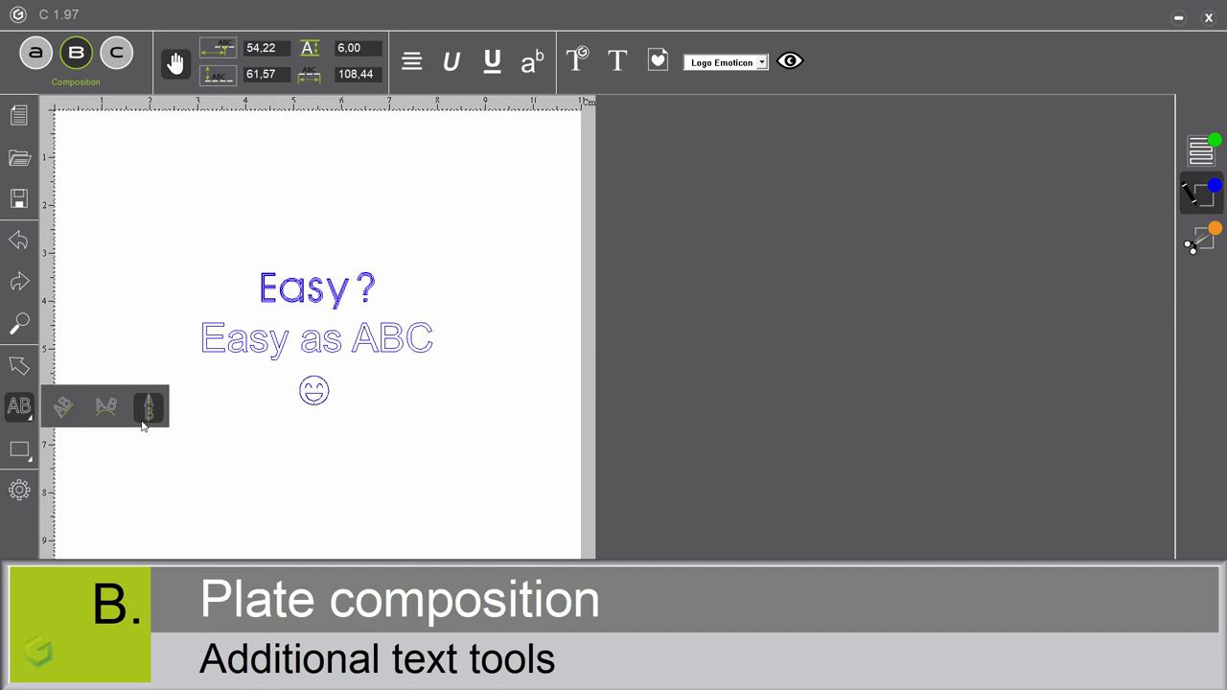
- Draw a rectangle framing the text and smiley, plus a small rectangle on its top edge
left_click(281, 449)
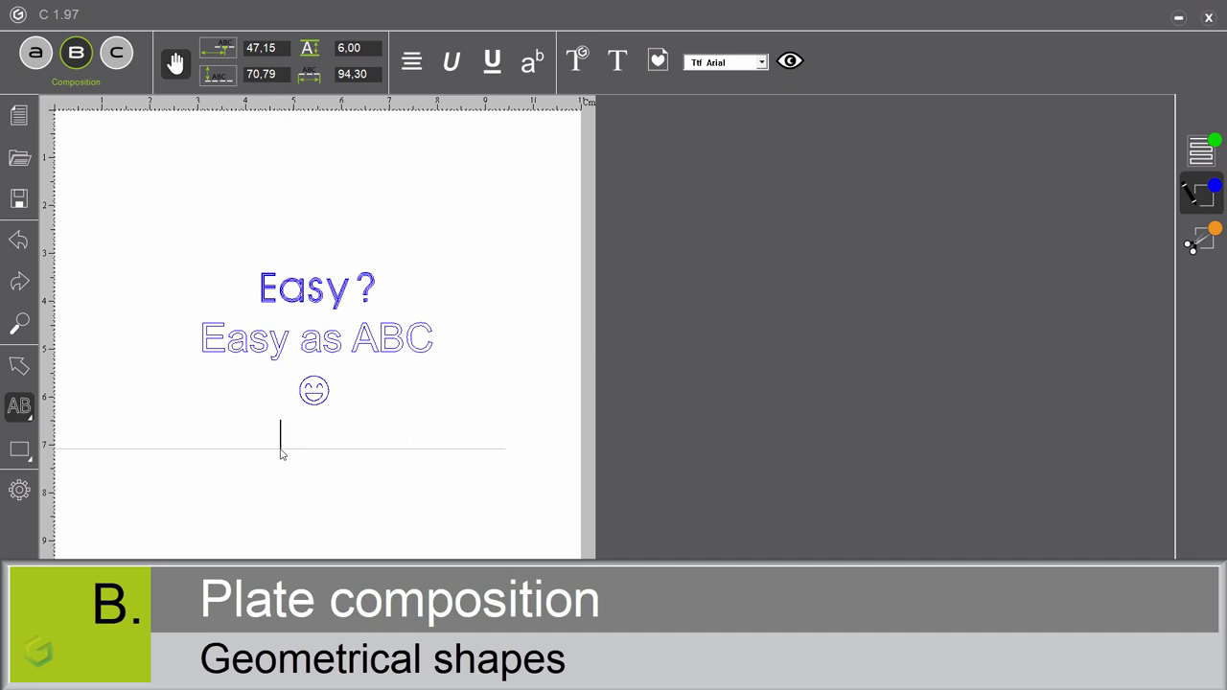
left_click(27, 457)
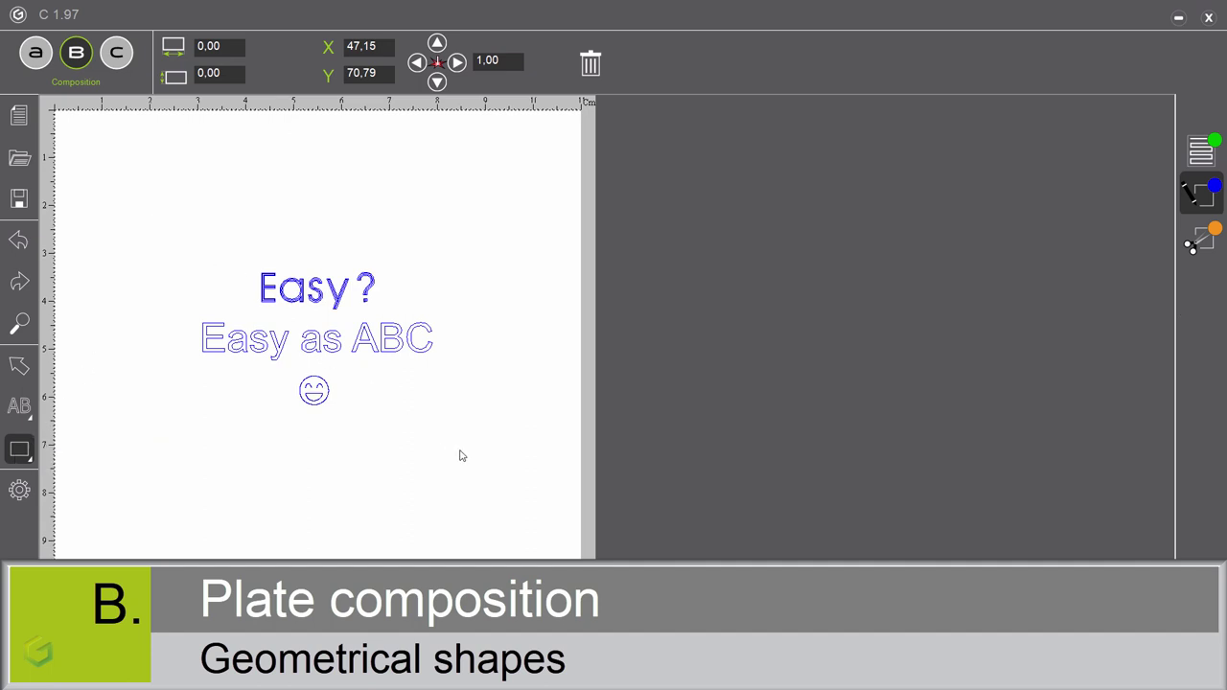
left_click_drag(154, 208, 461, 456)
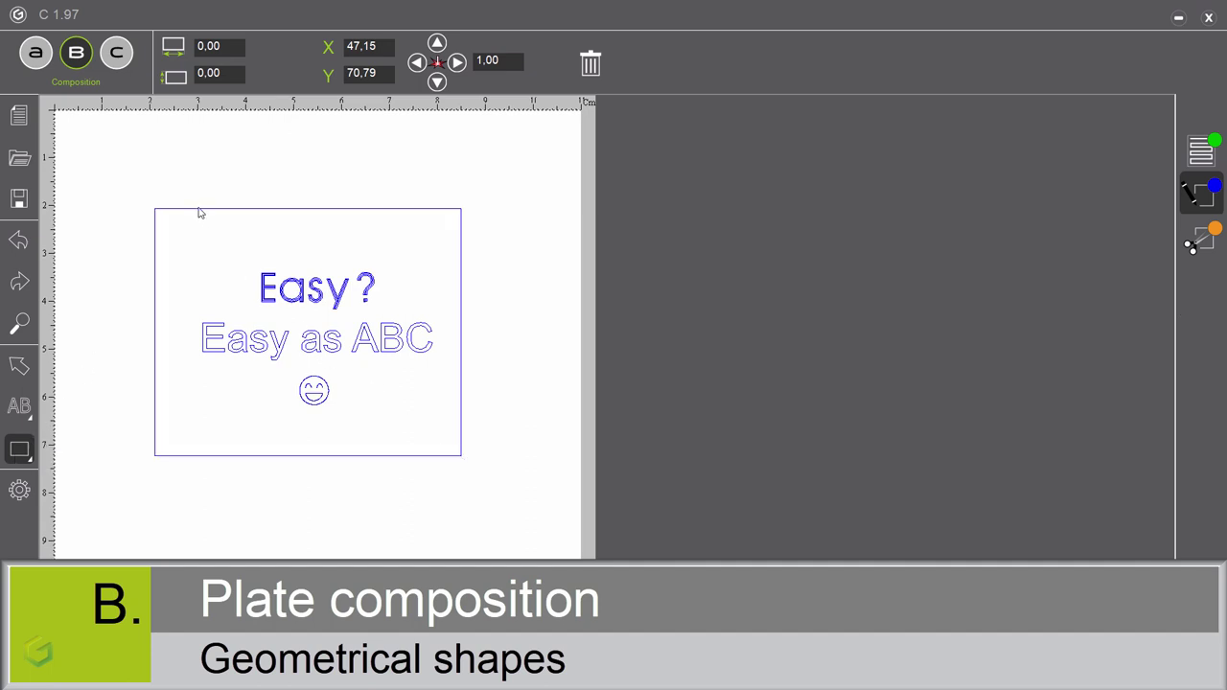
left_click_drag(198, 210, 246, 201)
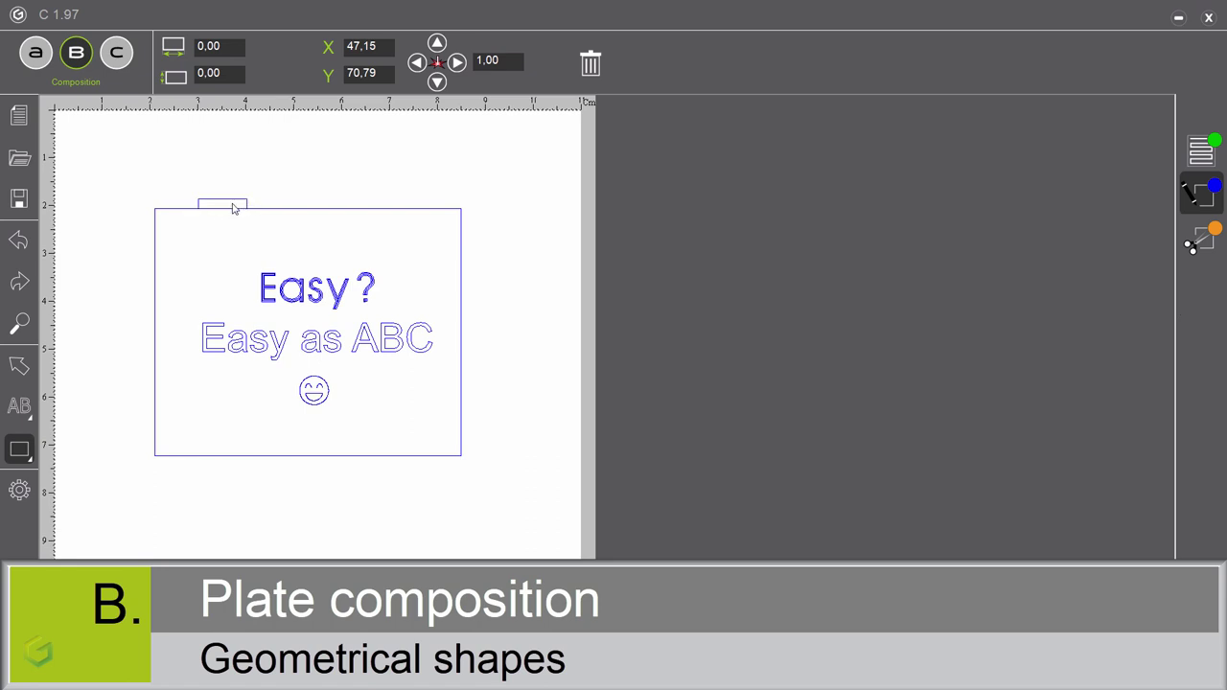
left_click(21, 365)
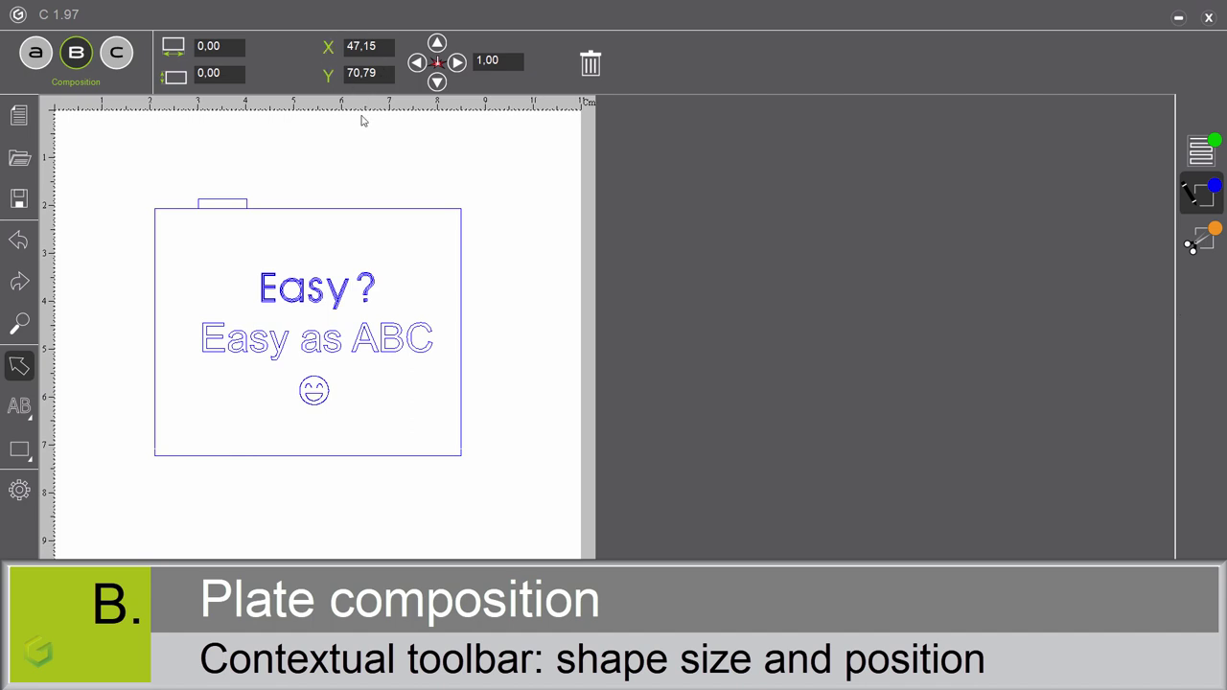
- Give the plate outline height 52 and position X 55, Y 47
left_click(303, 211)
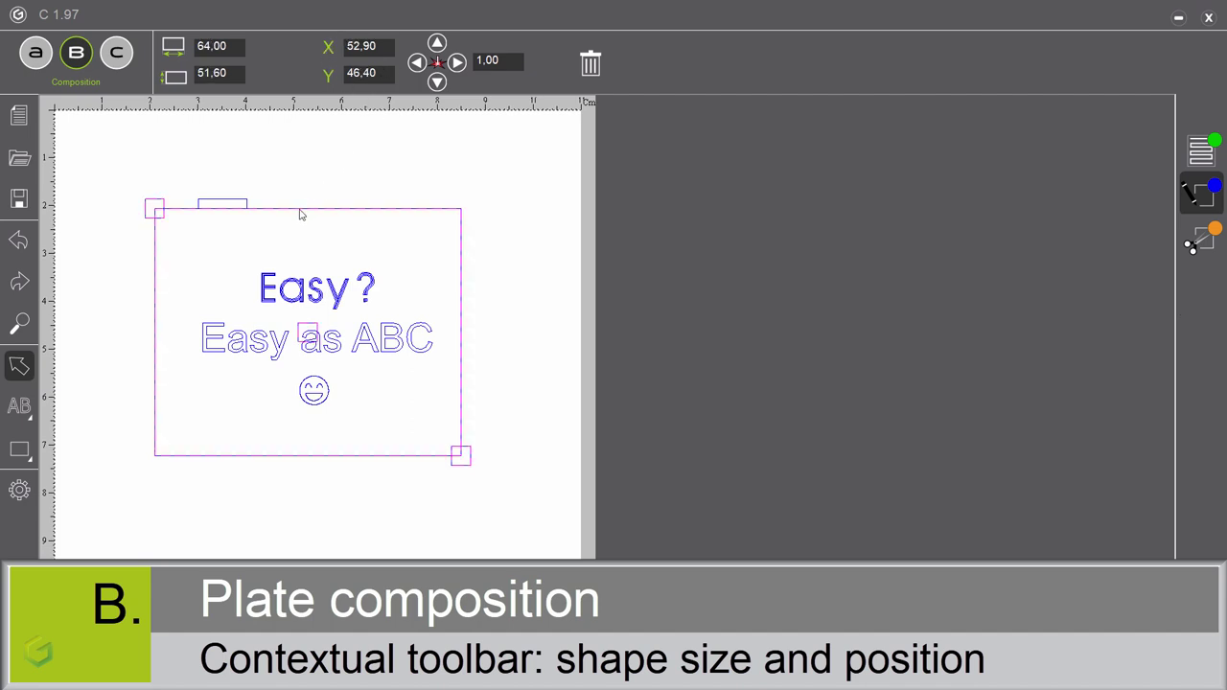
double_click(232, 73)
type("52")
key("Return")
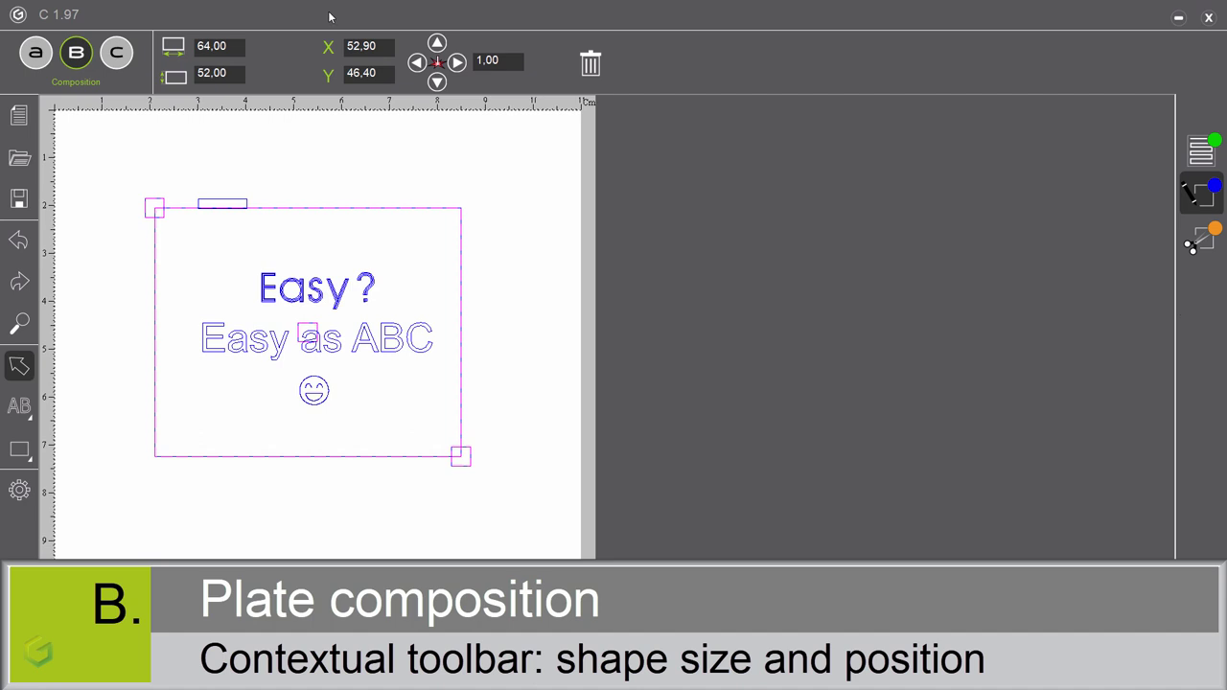
double_click(375, 46)
type("55")
key("Return")
double_click(378, 73)
type("47")
key("Return")
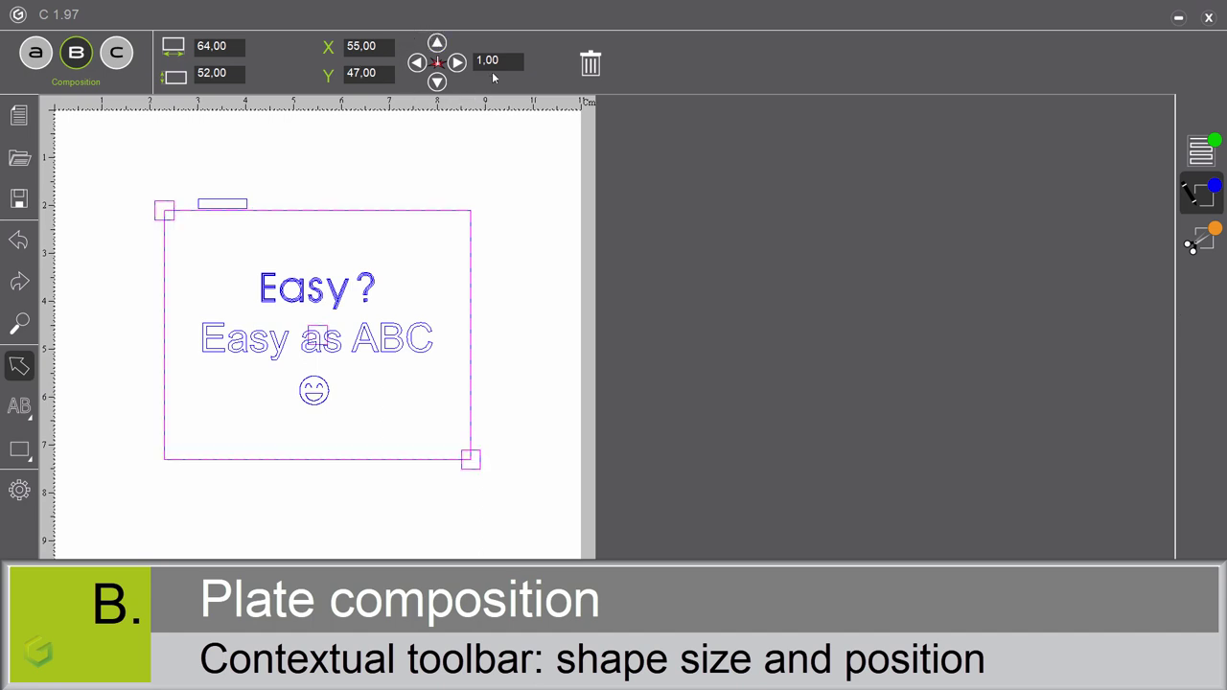
- Test the nudge pad moving the plate left, right, up, down, then delete the small rectangle
left_click(437, 64)
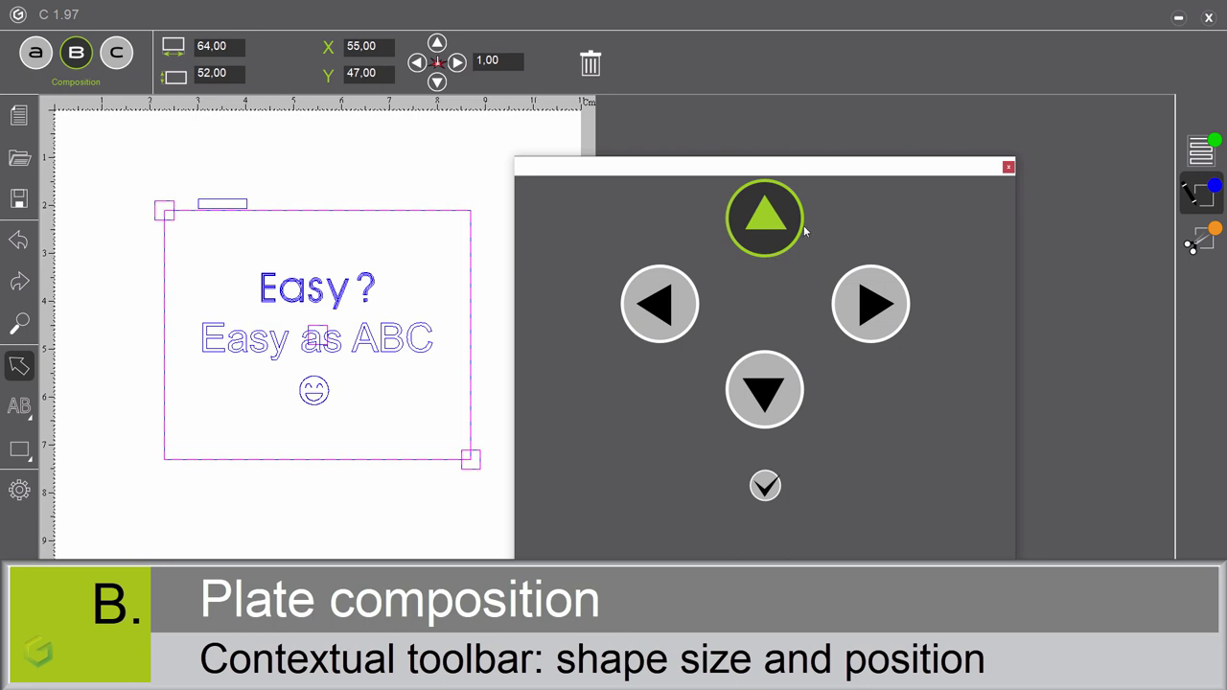
left_click(665, 304)
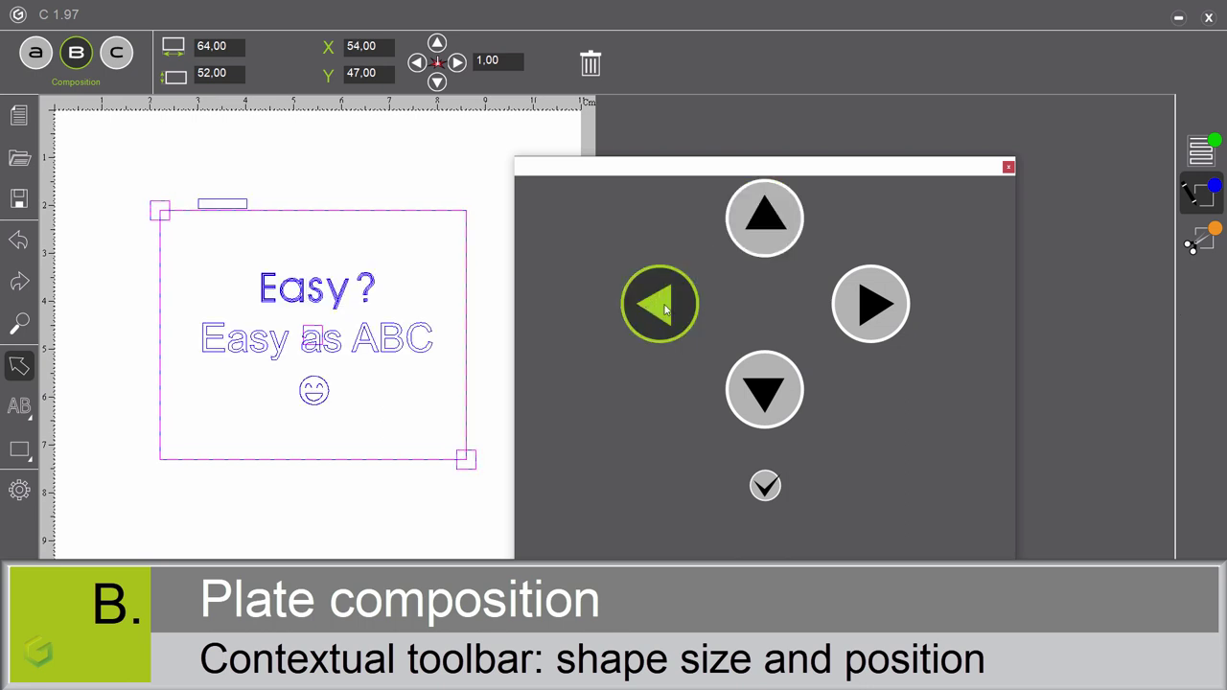
left_click(871, 304)
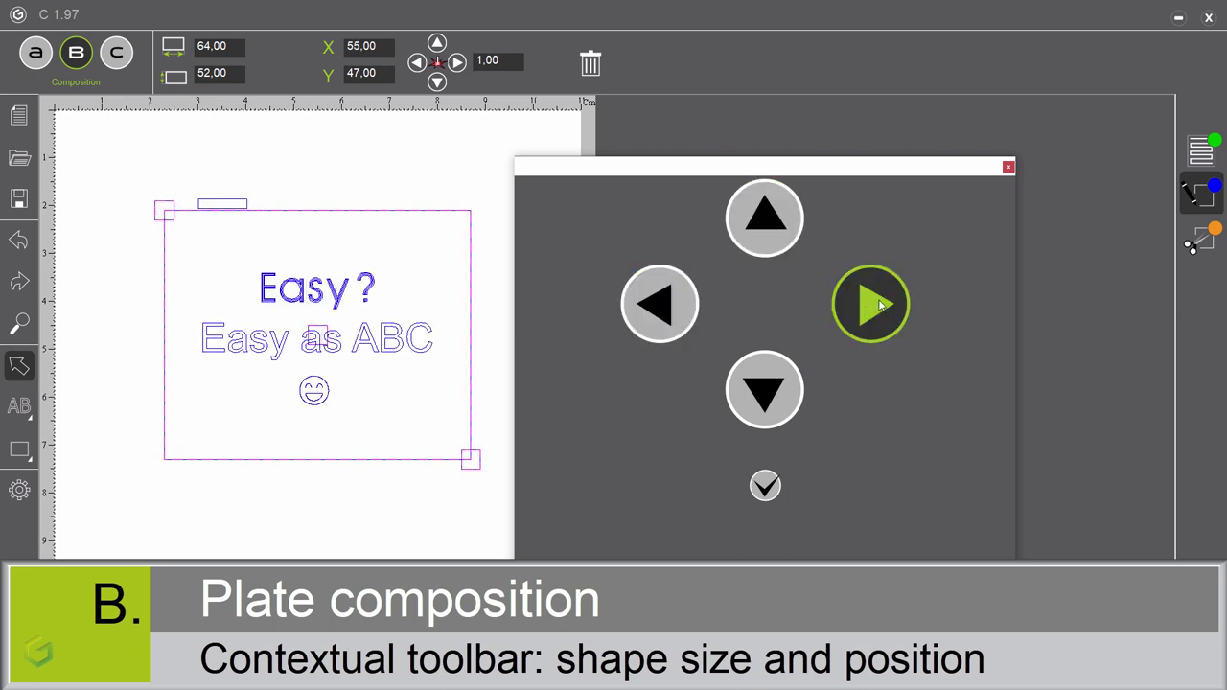
left_click(770, 222)
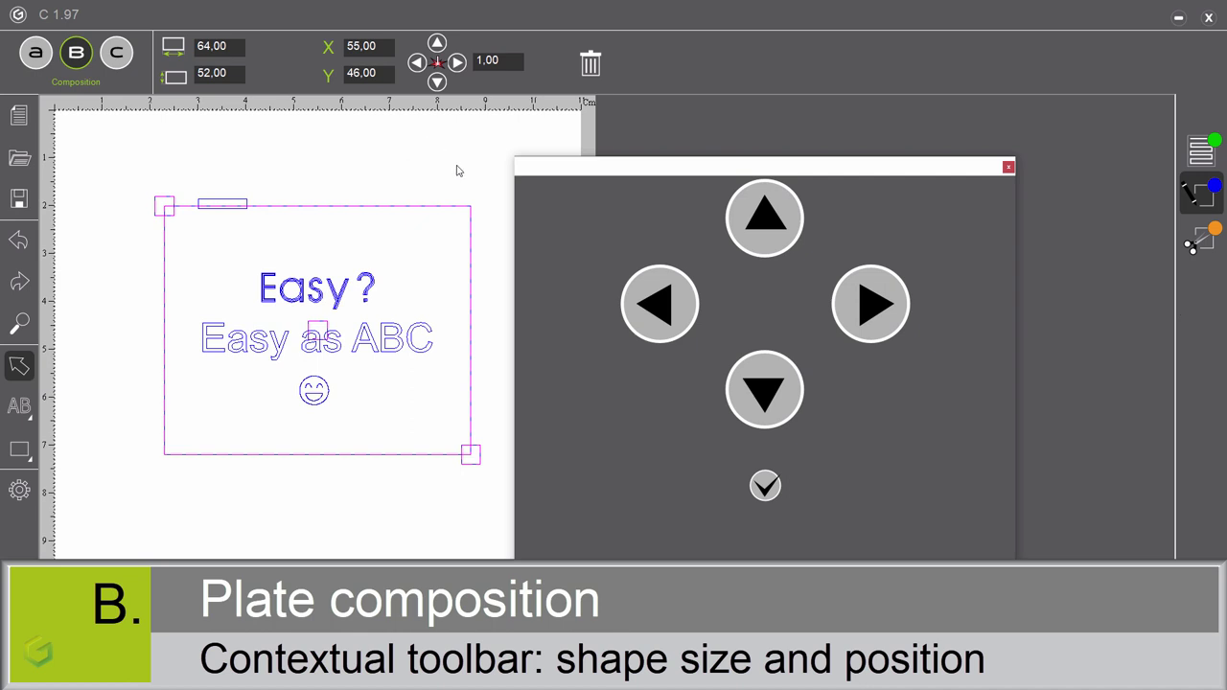
left_click(764, 389)
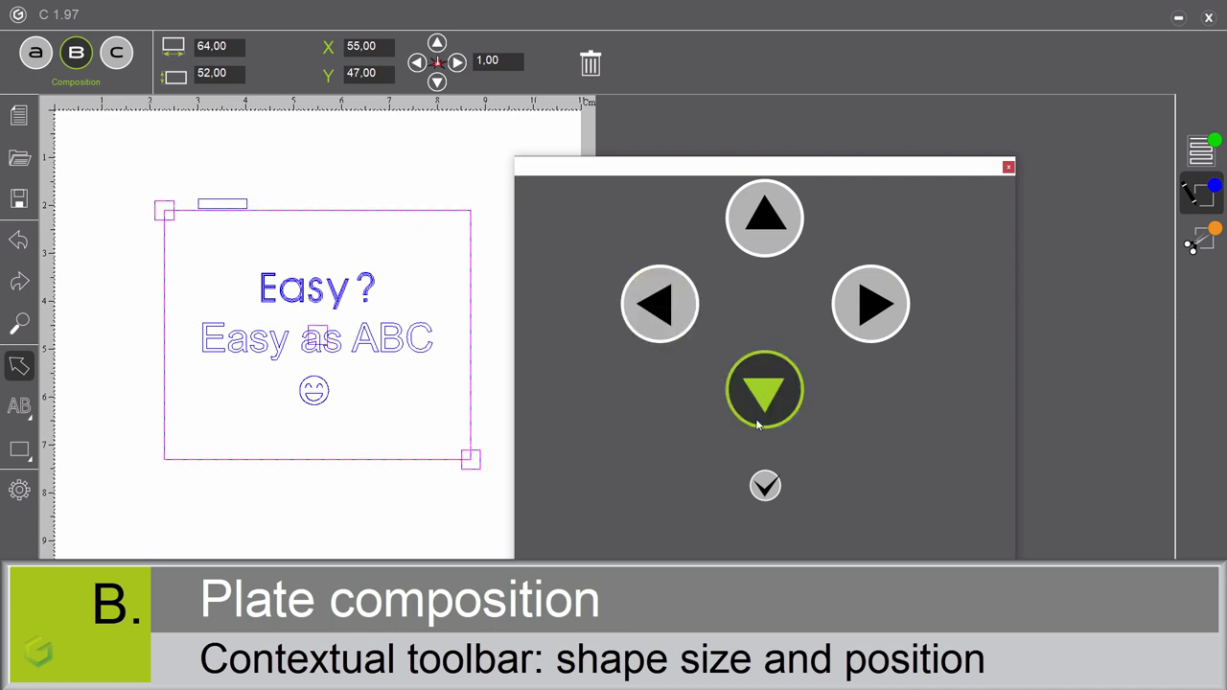
left_click(765, 486)
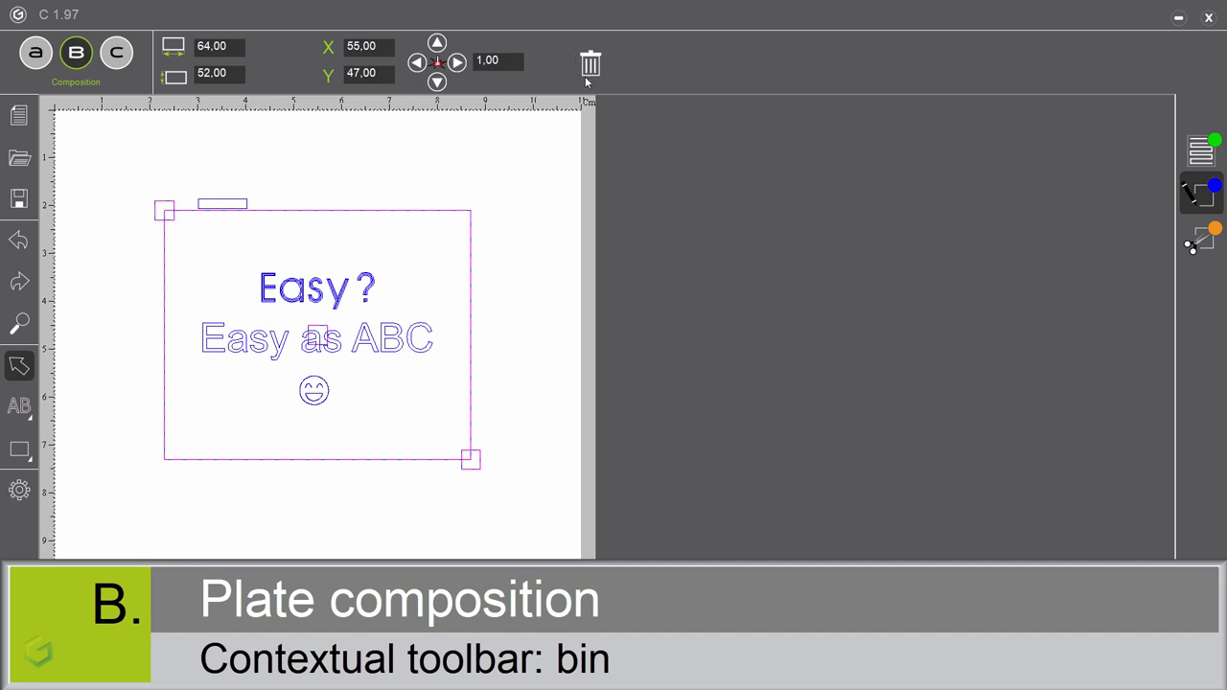
left_click(236, 203)
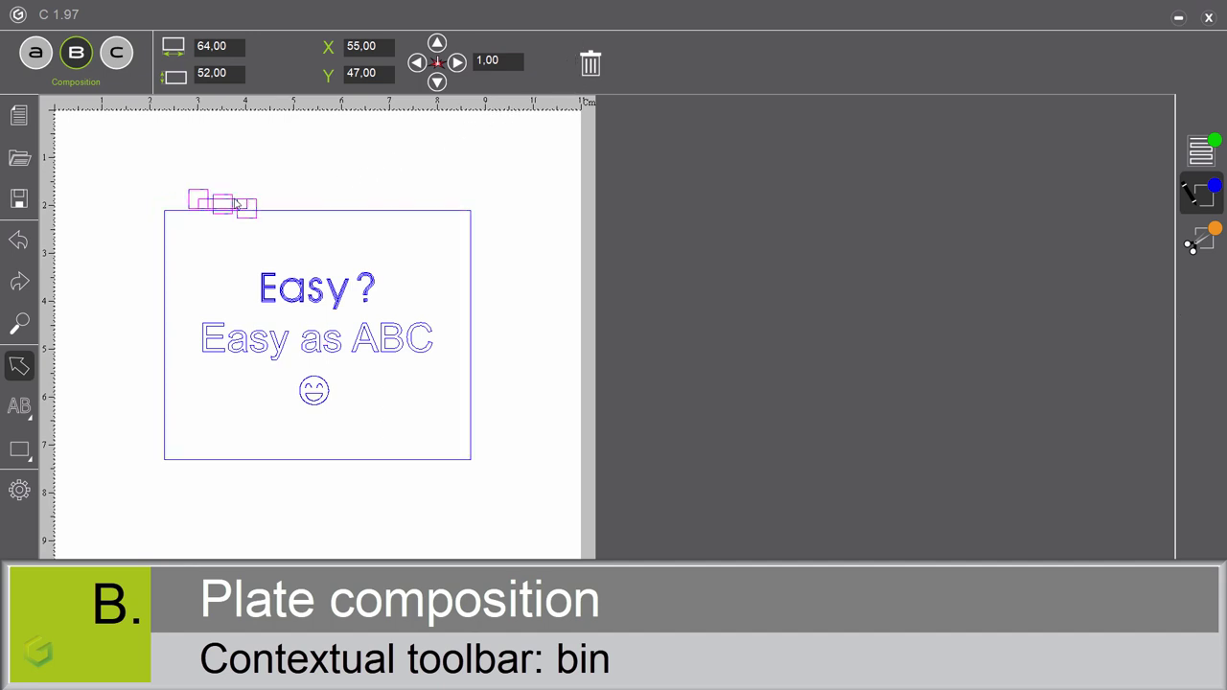
left_click(590, 63)
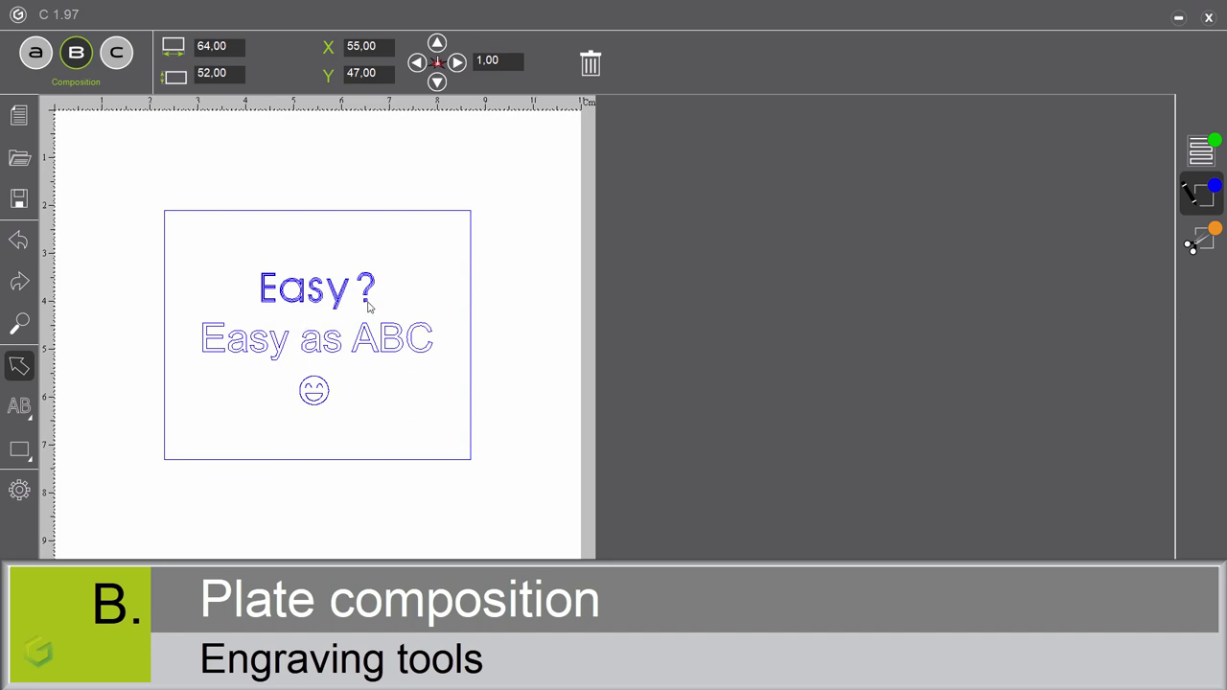
- Assign the 032 tool to the 'Easy as ABC' text line
left_click(311, 343)
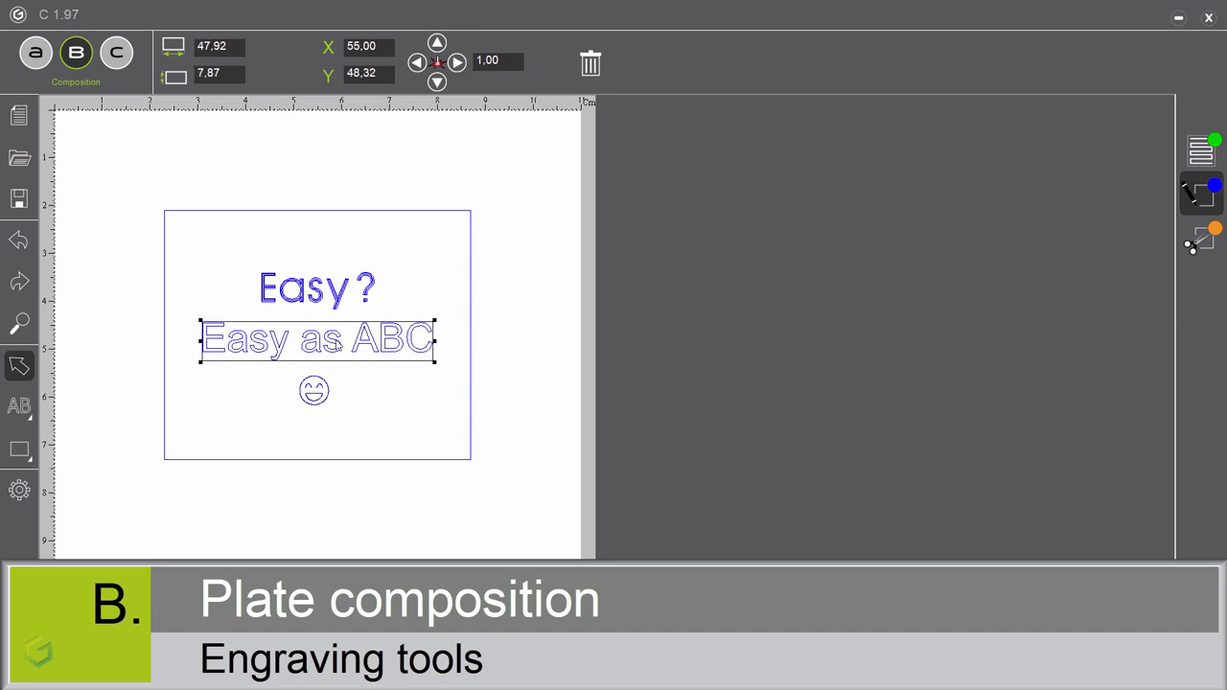
left_click(1201, 153)
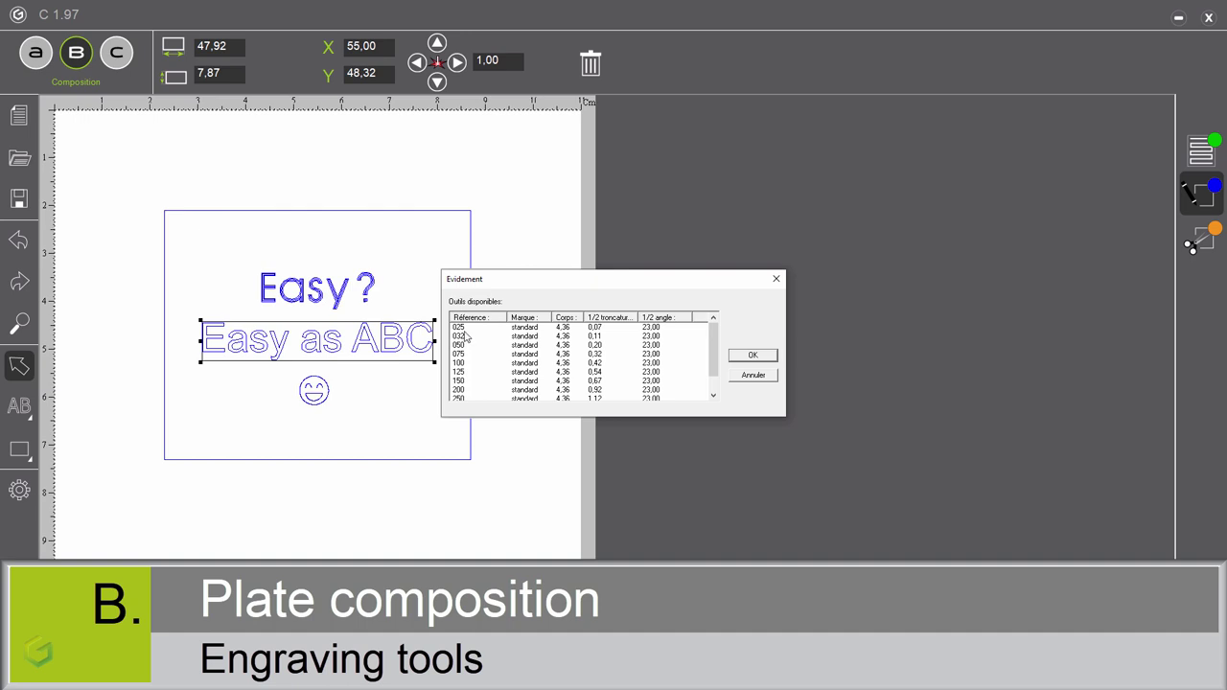
left_click(462, 336)
left_click(746, 361)
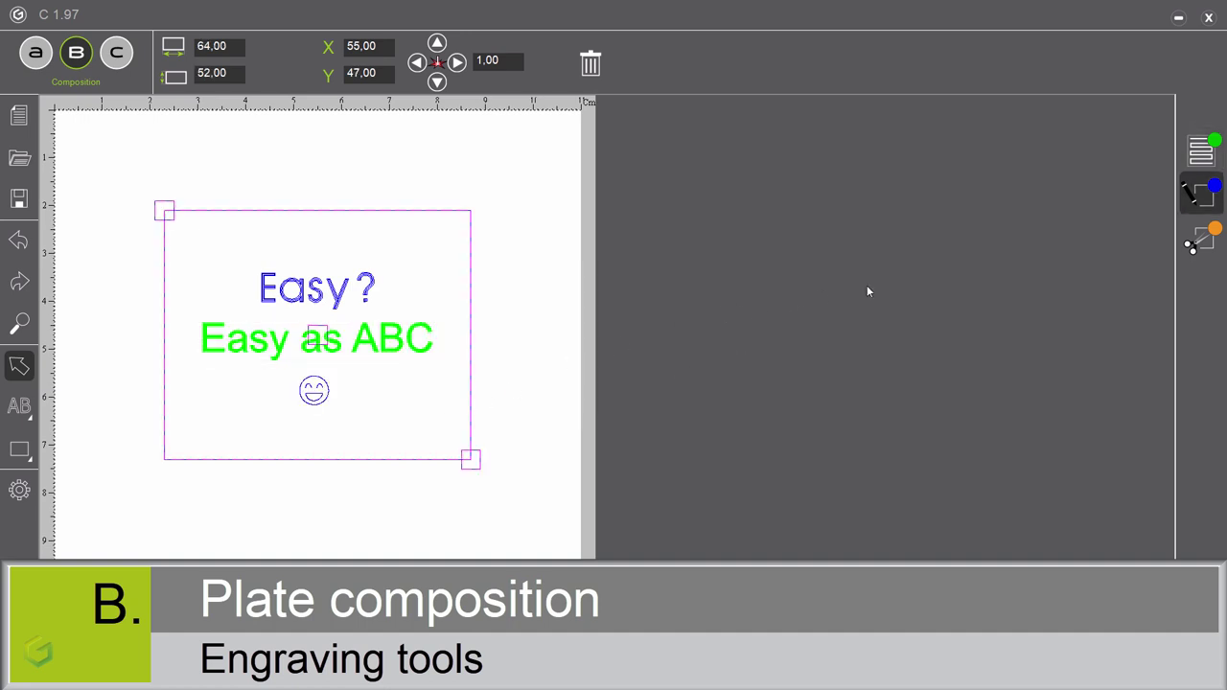
- Assign the third toolpath to the plate outline and go to engraving settings
left_click(1193, 237)
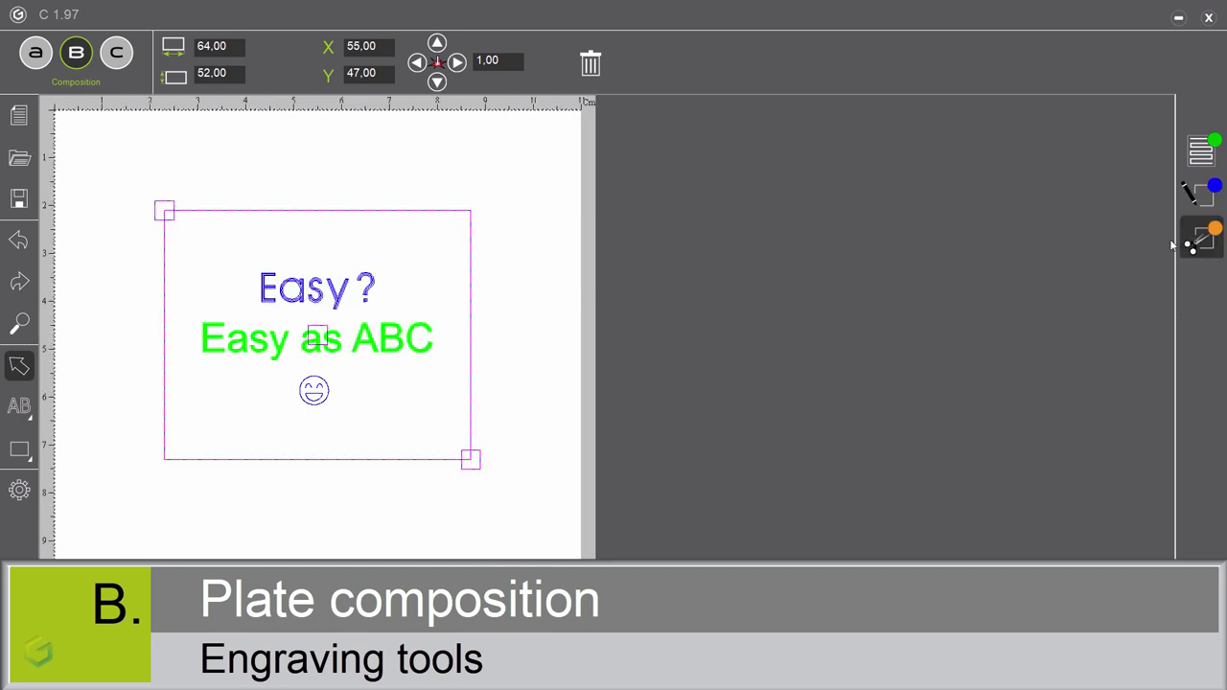
left_click(306, 504)
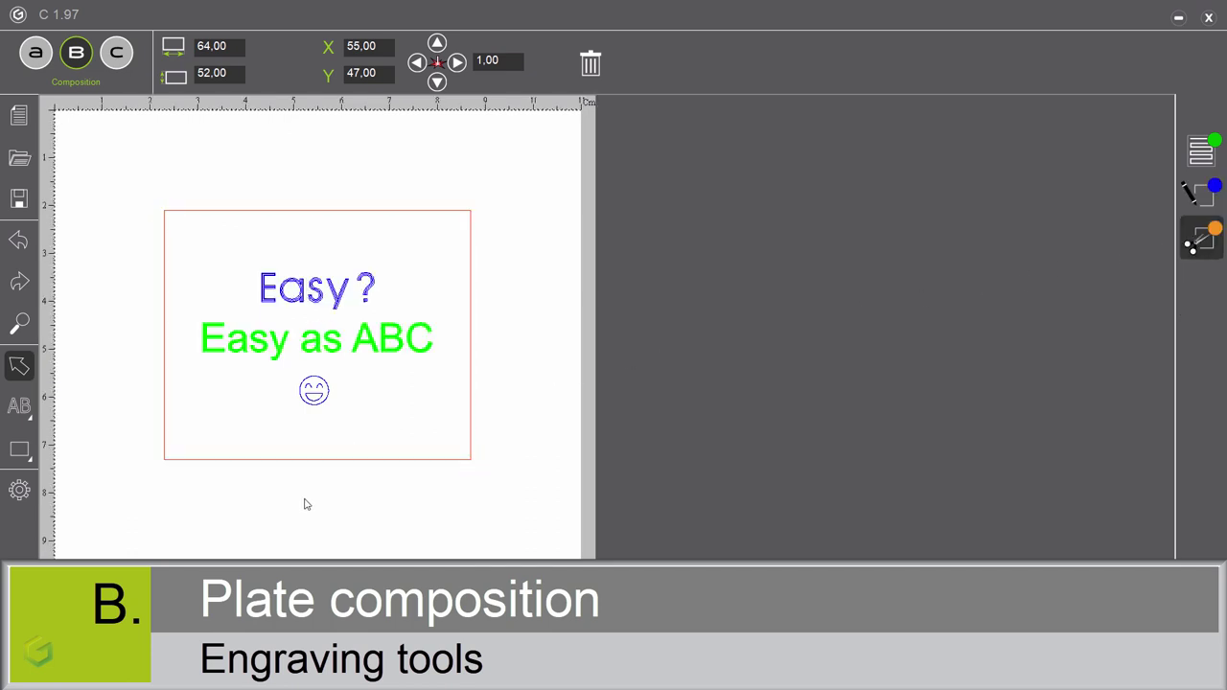
left_click(116, 52)
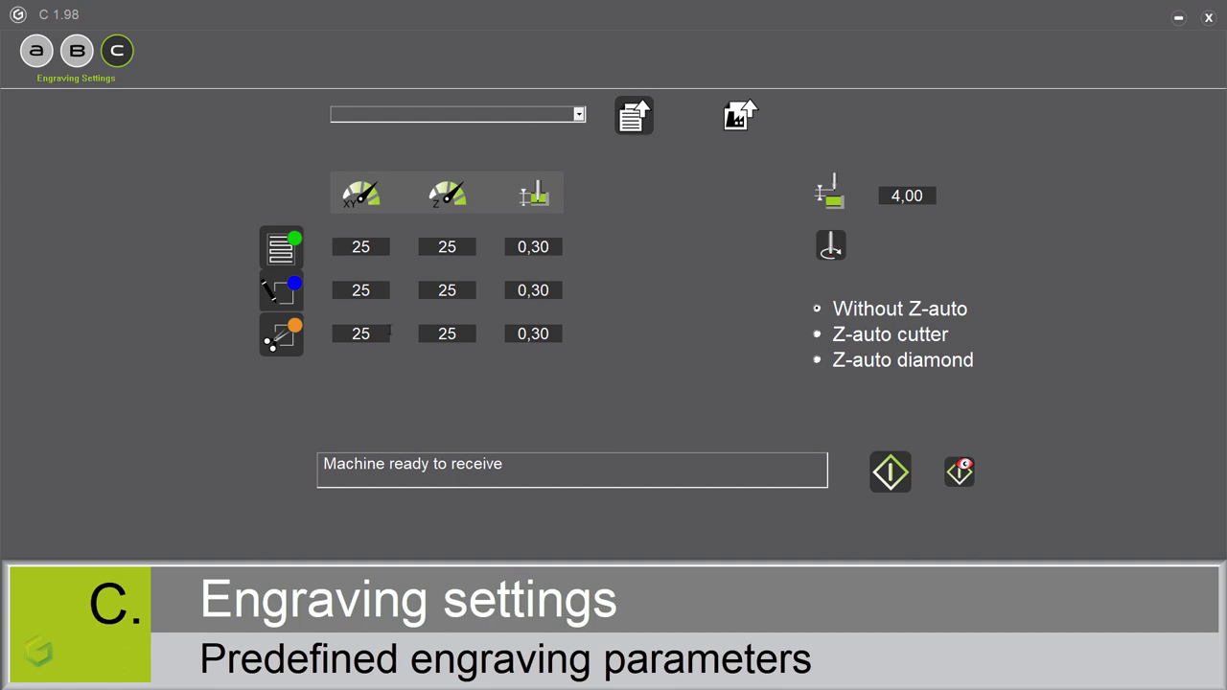
- Choose the Gravoply 2 material preset, giving speeds 20 and 20 with depth 0,50
left_click(578, 115)
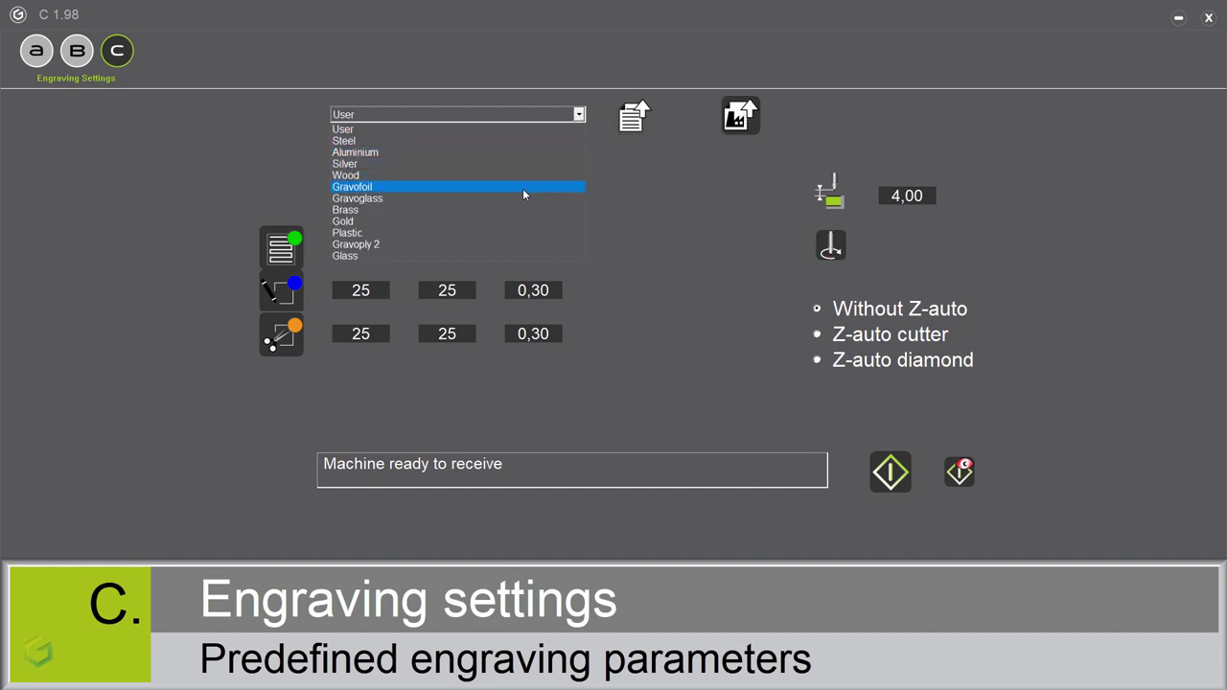
left_click(497, 245)
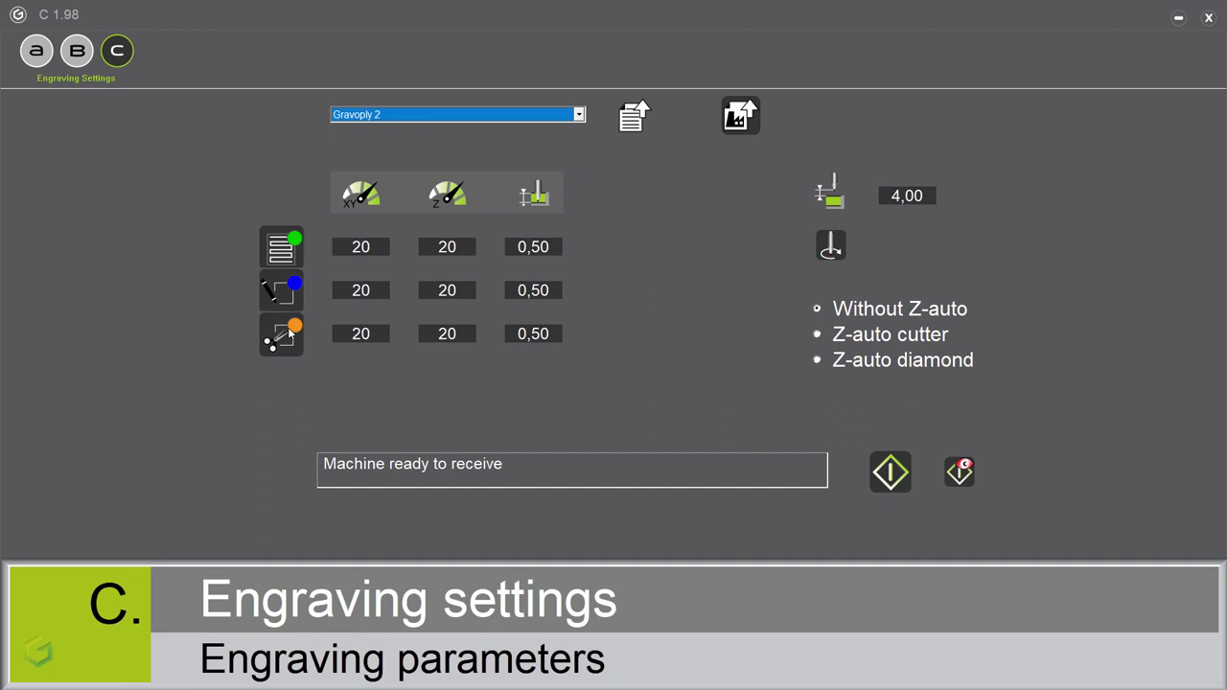
- Set the third toolpath's XY speed to 5 and depth to 1,00
left_click_drag(351, 334, 374, 334)
type("5")
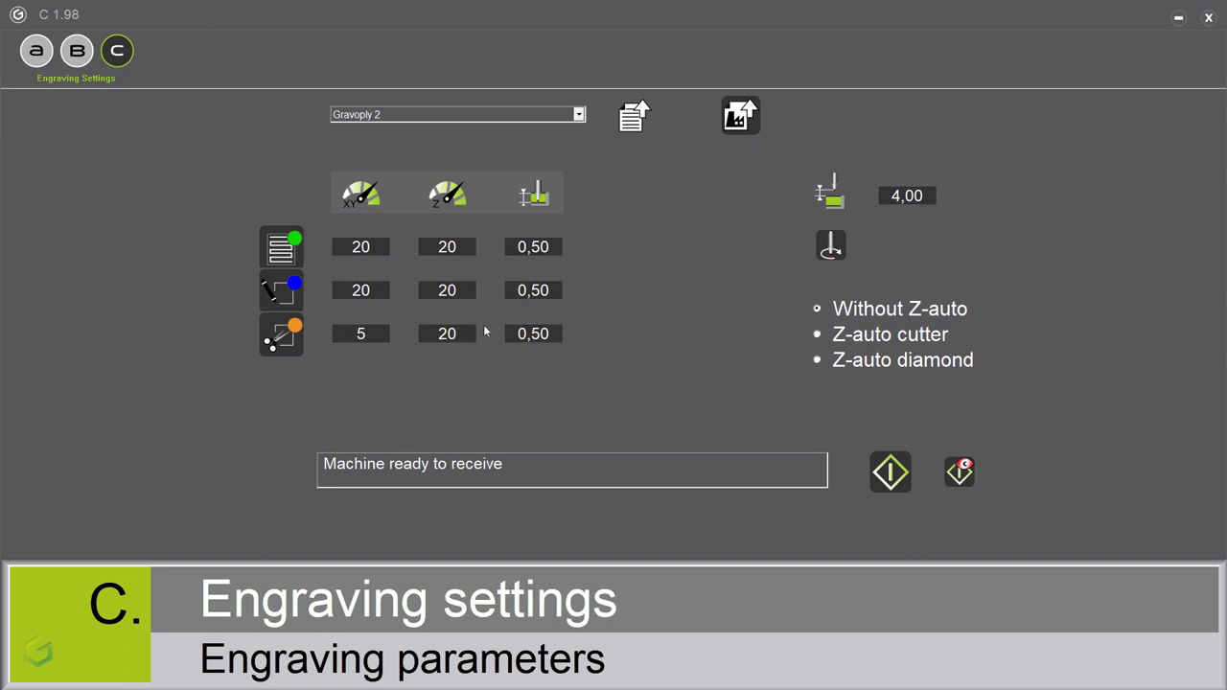
left_click_drag(506, 333, 593, 339)
type("1")
key("Return")
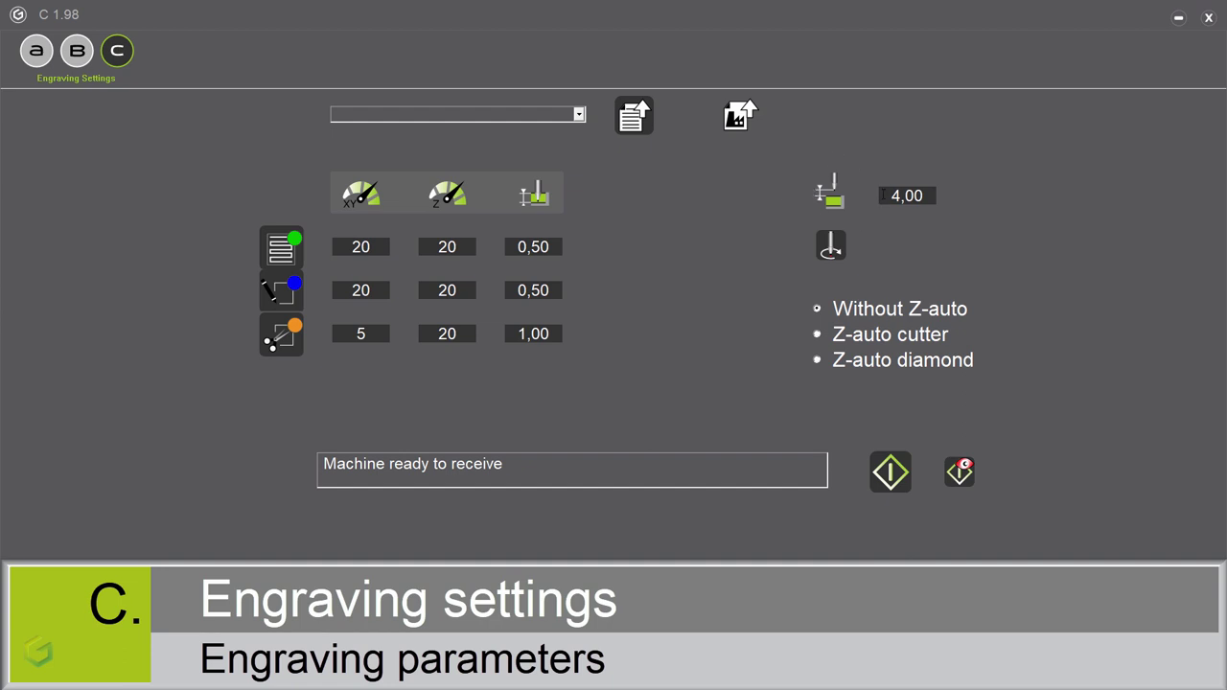
- Set the Z value to 2,00, choose Z-auto cutter, and toggle toolpath two off and on
left_click(950, 195)
type("2")
key("Return")
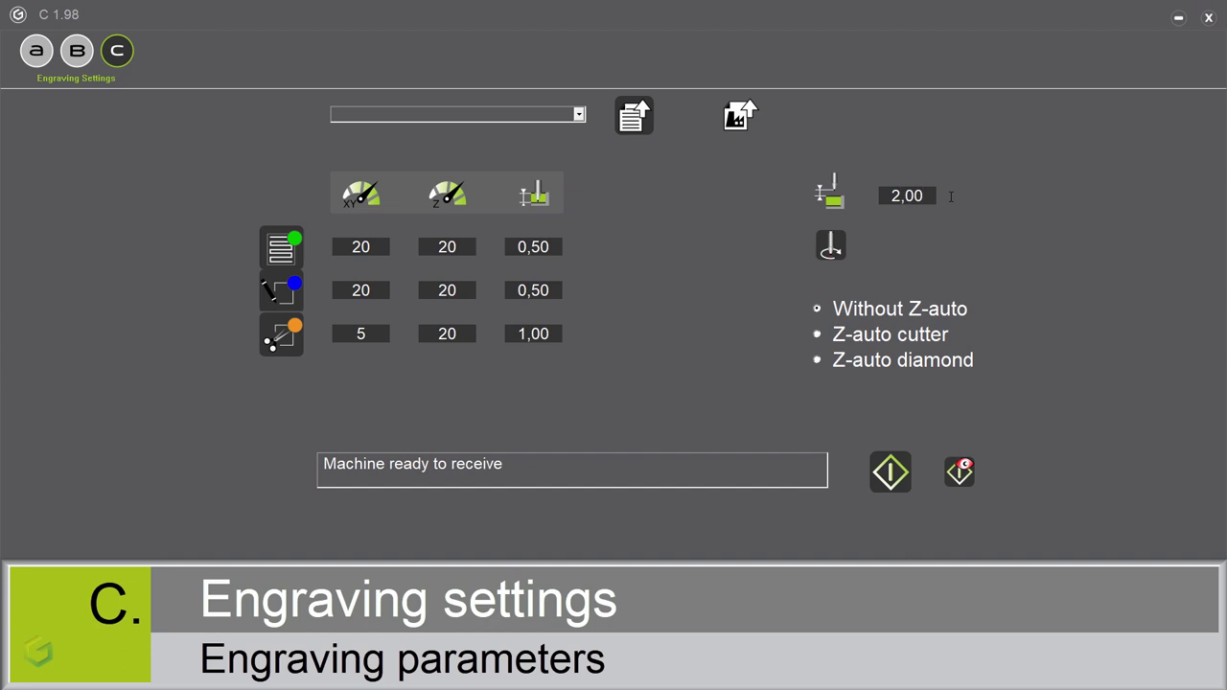
left_click(831, 246)
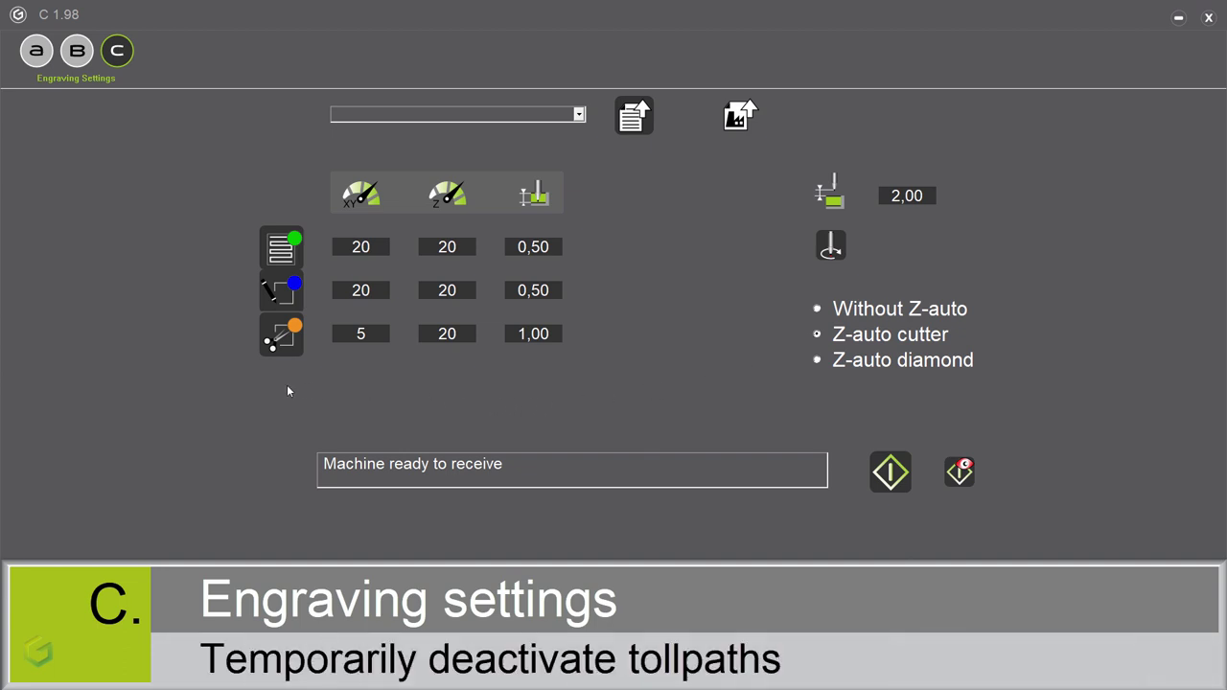
left_click(281, 296)
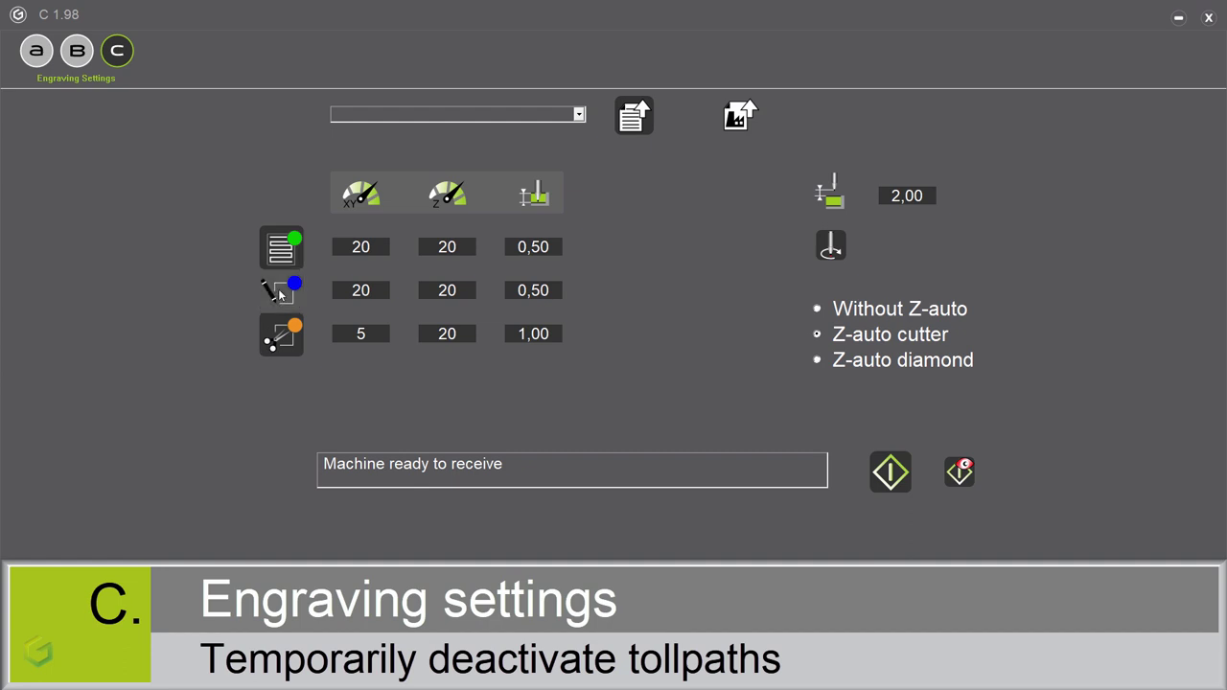
left_click(281, 294)
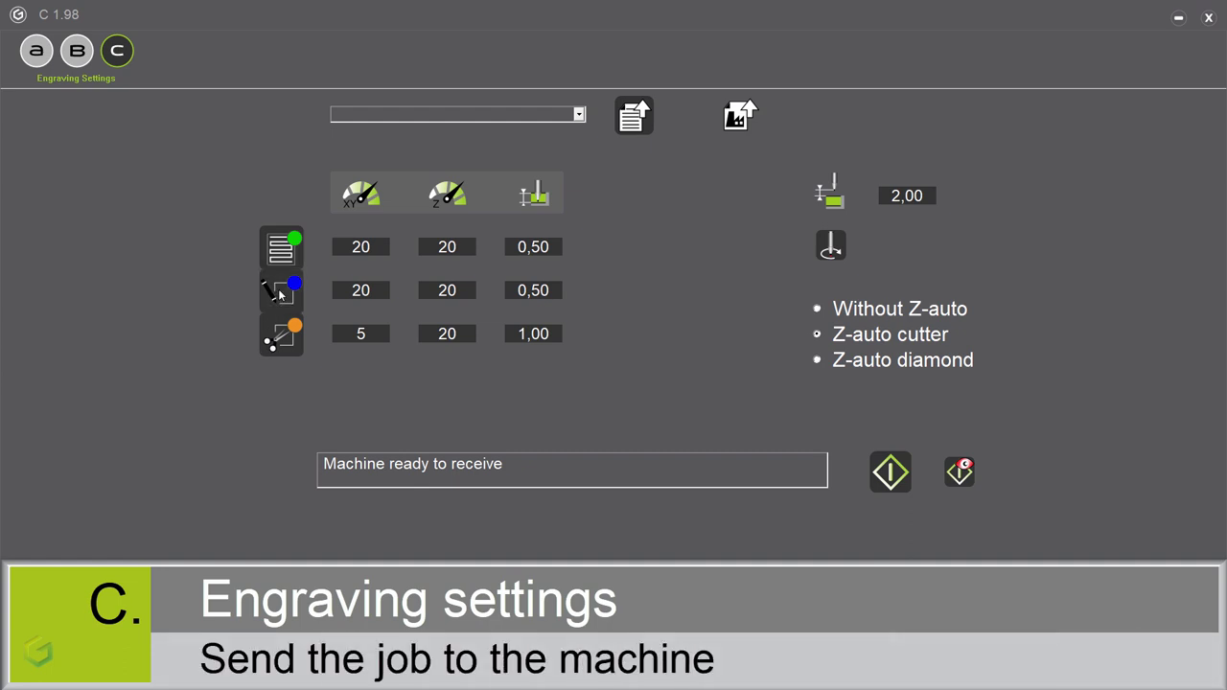